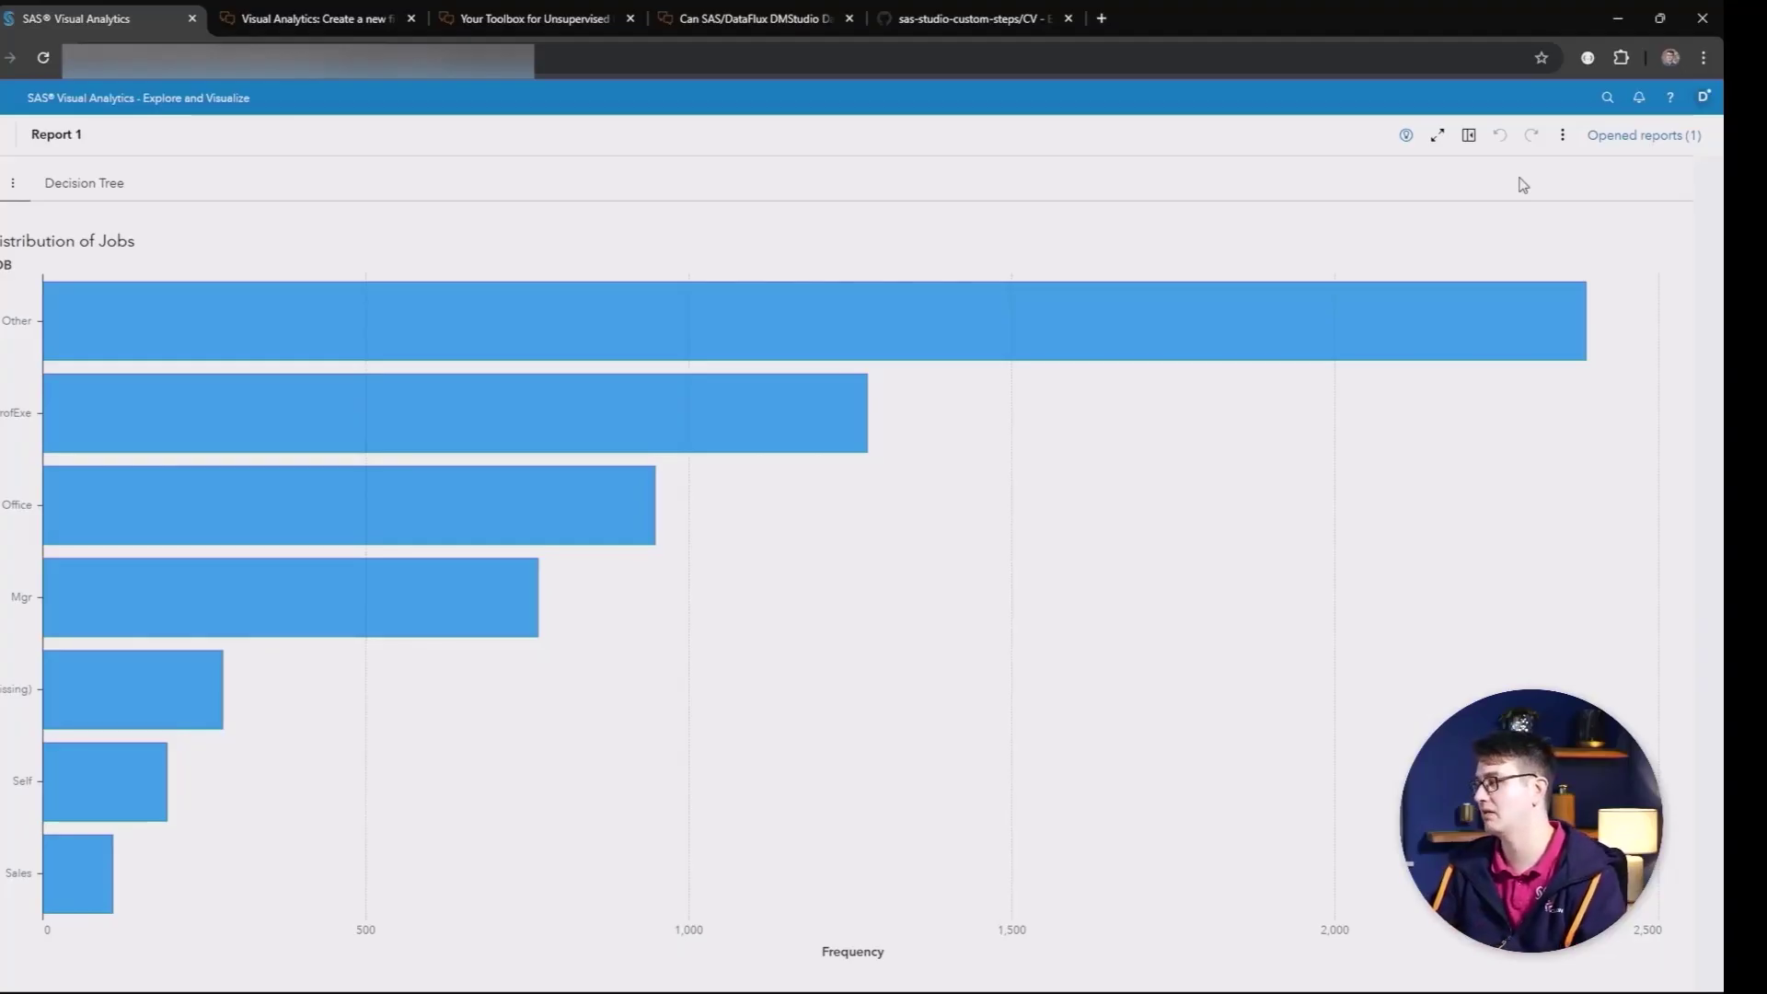
- View the report's HMEQ source table and set row 4's empty JOB value to SAS
left_click(1560, 138)
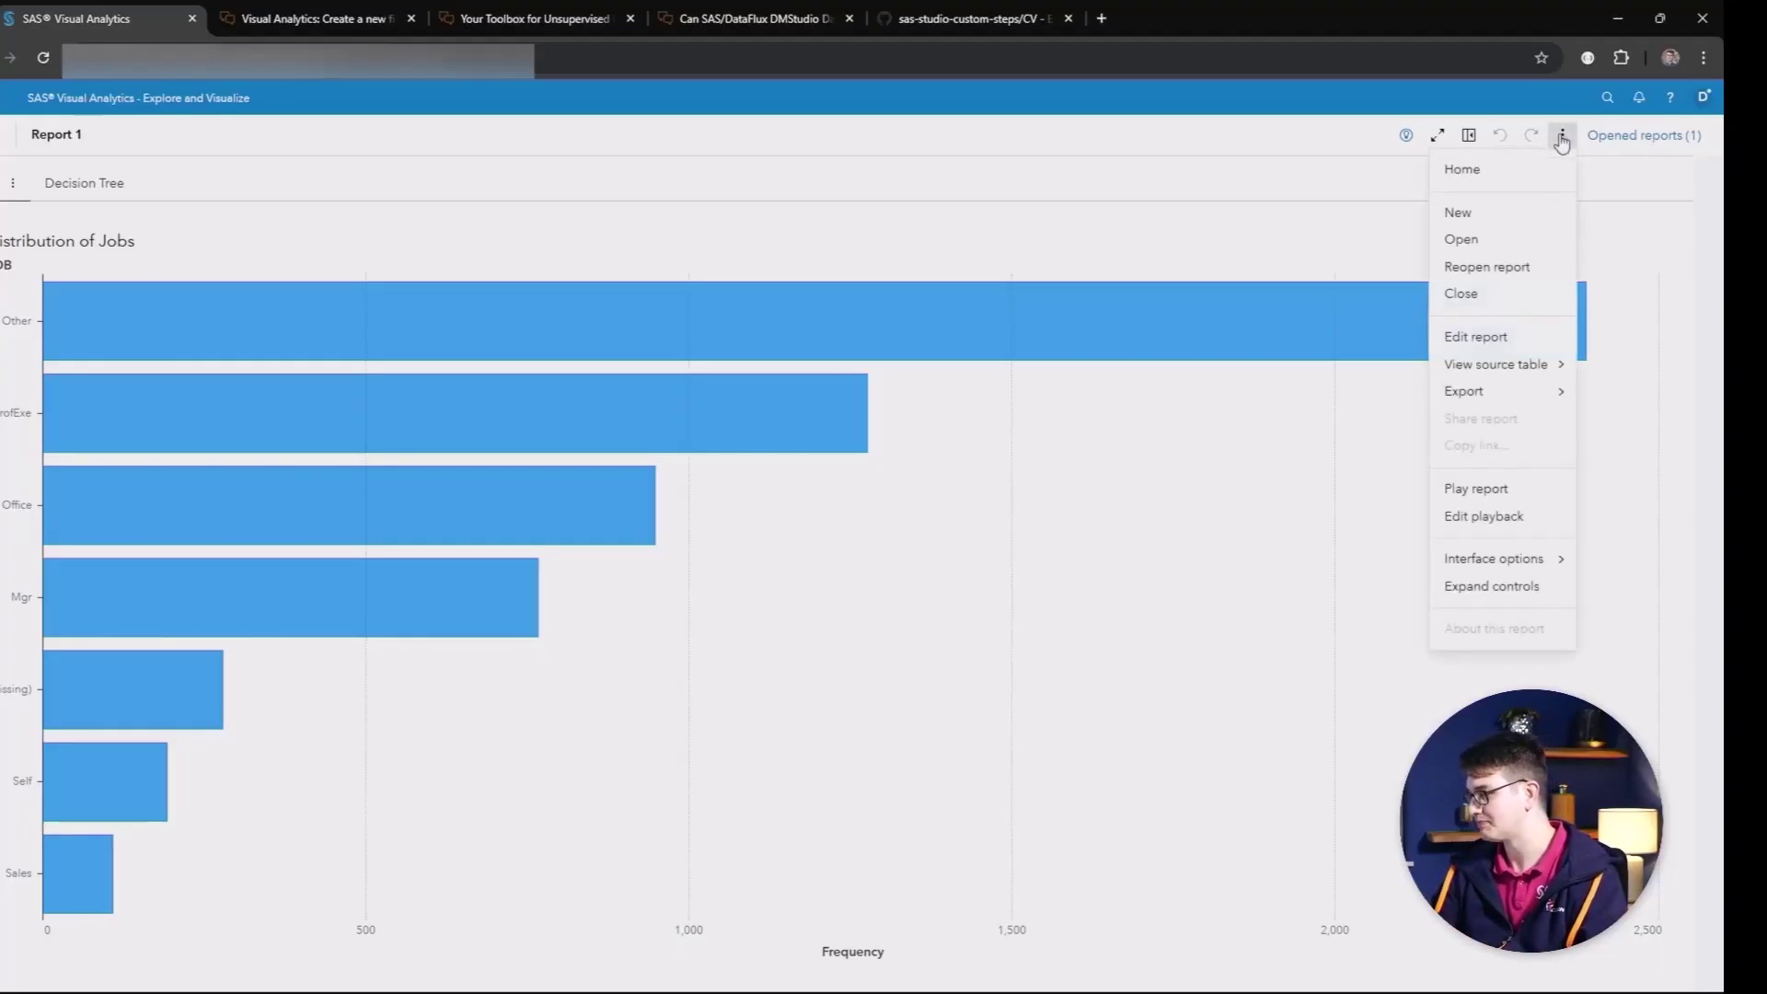
mouse_move(1523, 368)
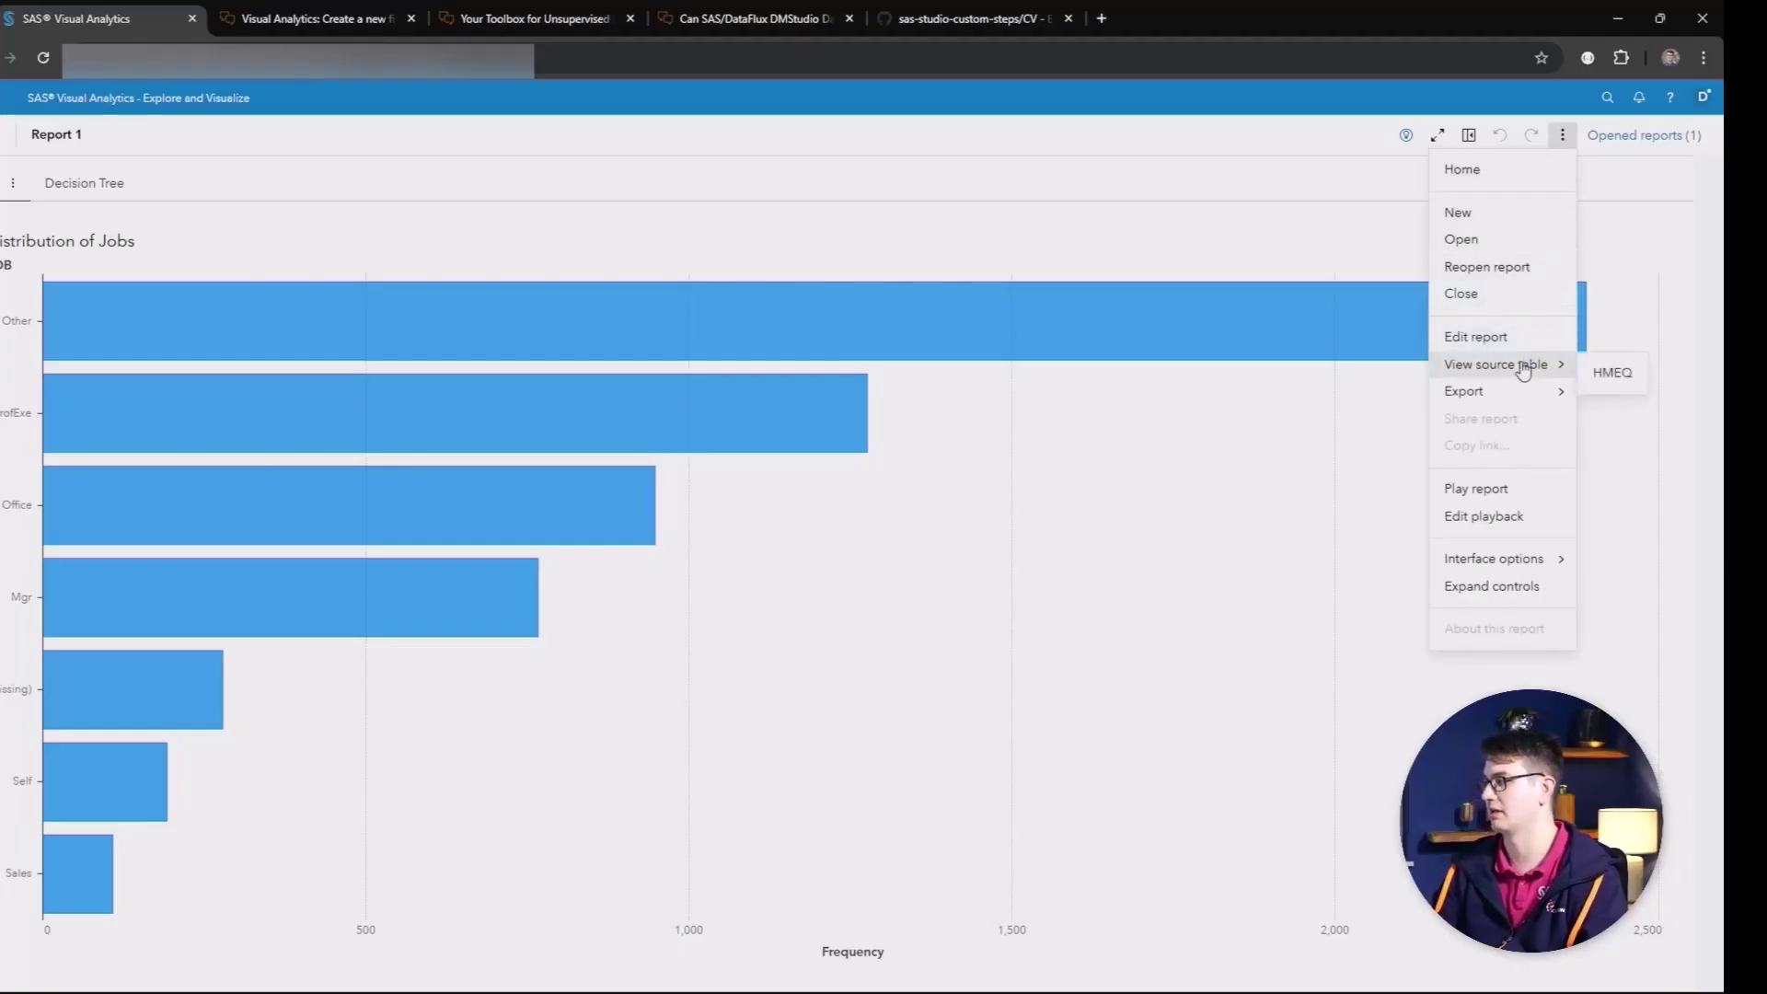
left_click(1630, 381)
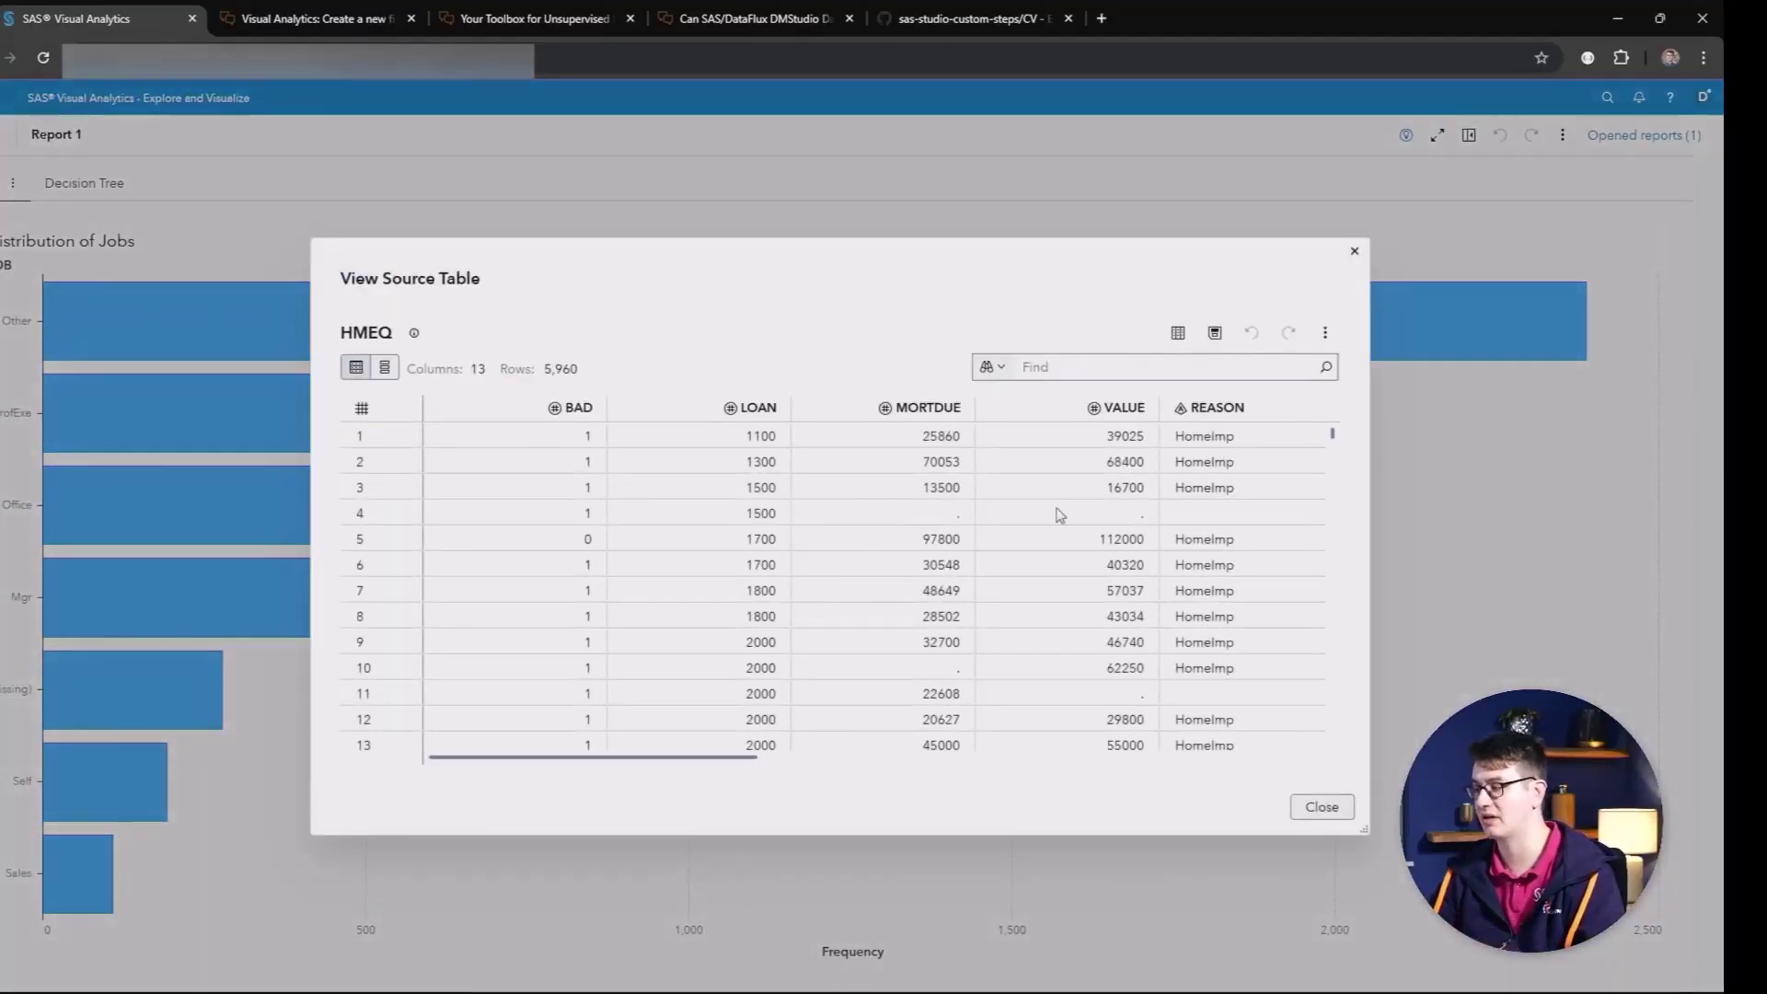
left_click_drag(697, 753, 920, 762)
double_click(802, 513)
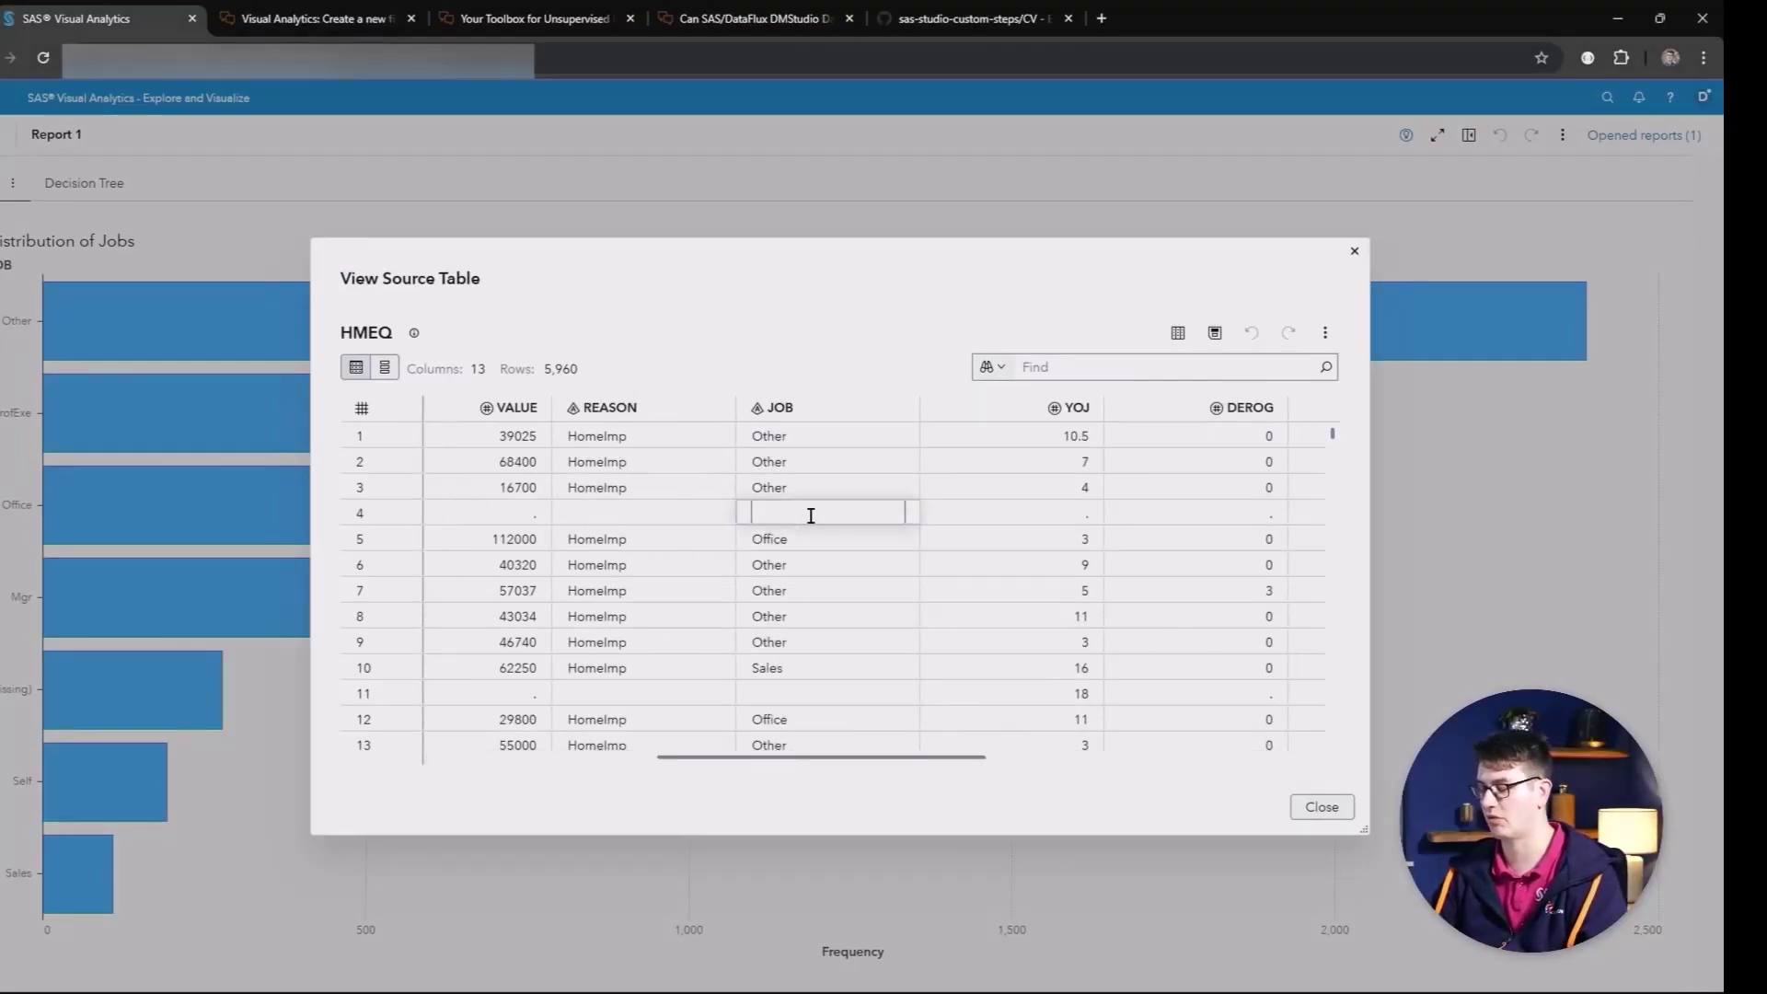
type("SAS")
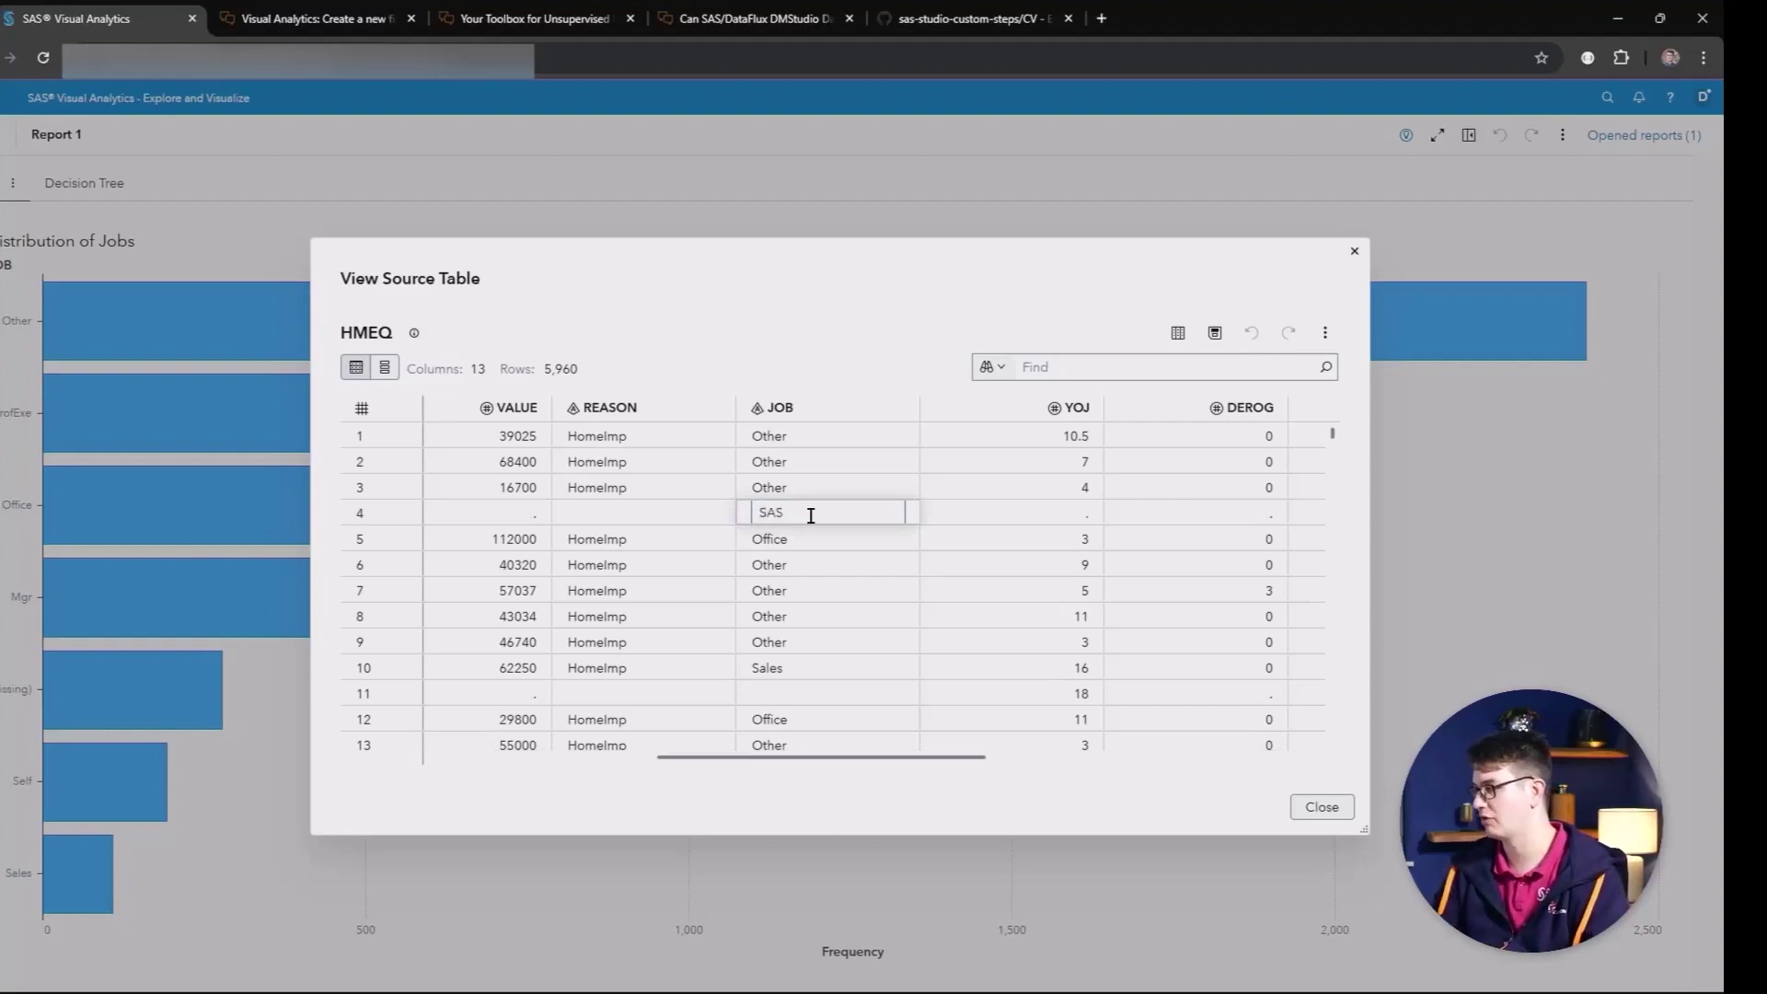
key("Tab")
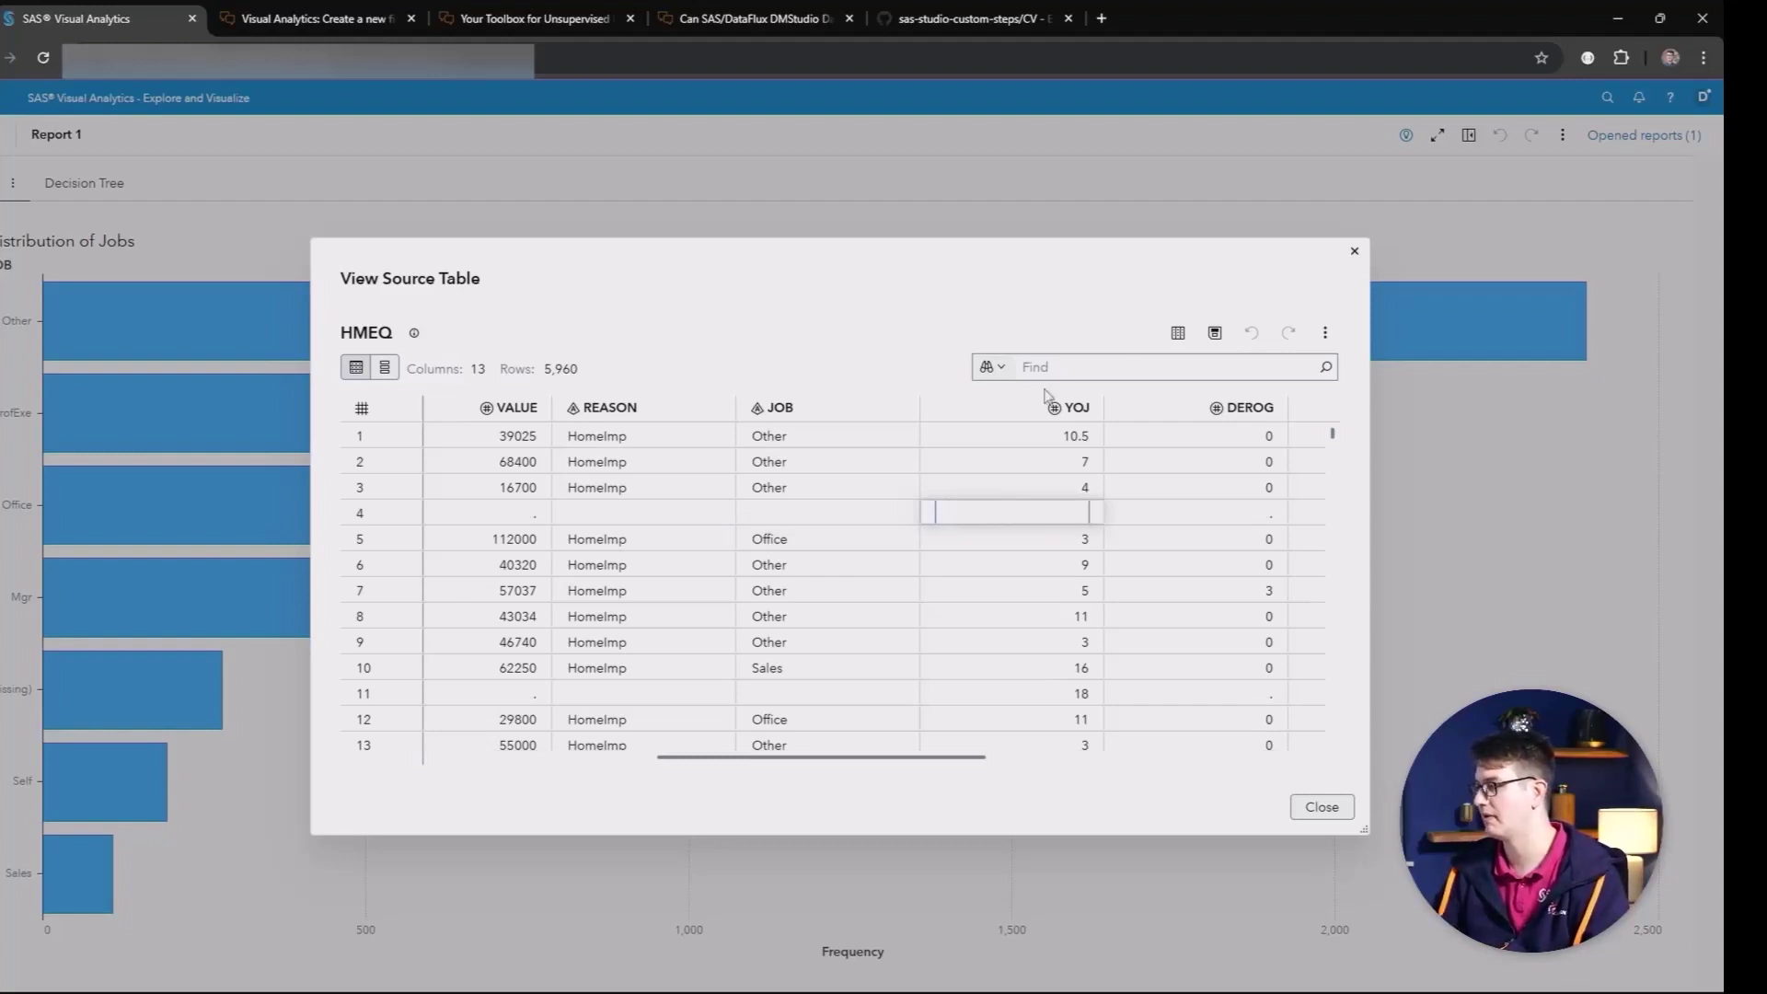
left_click(782, 497)
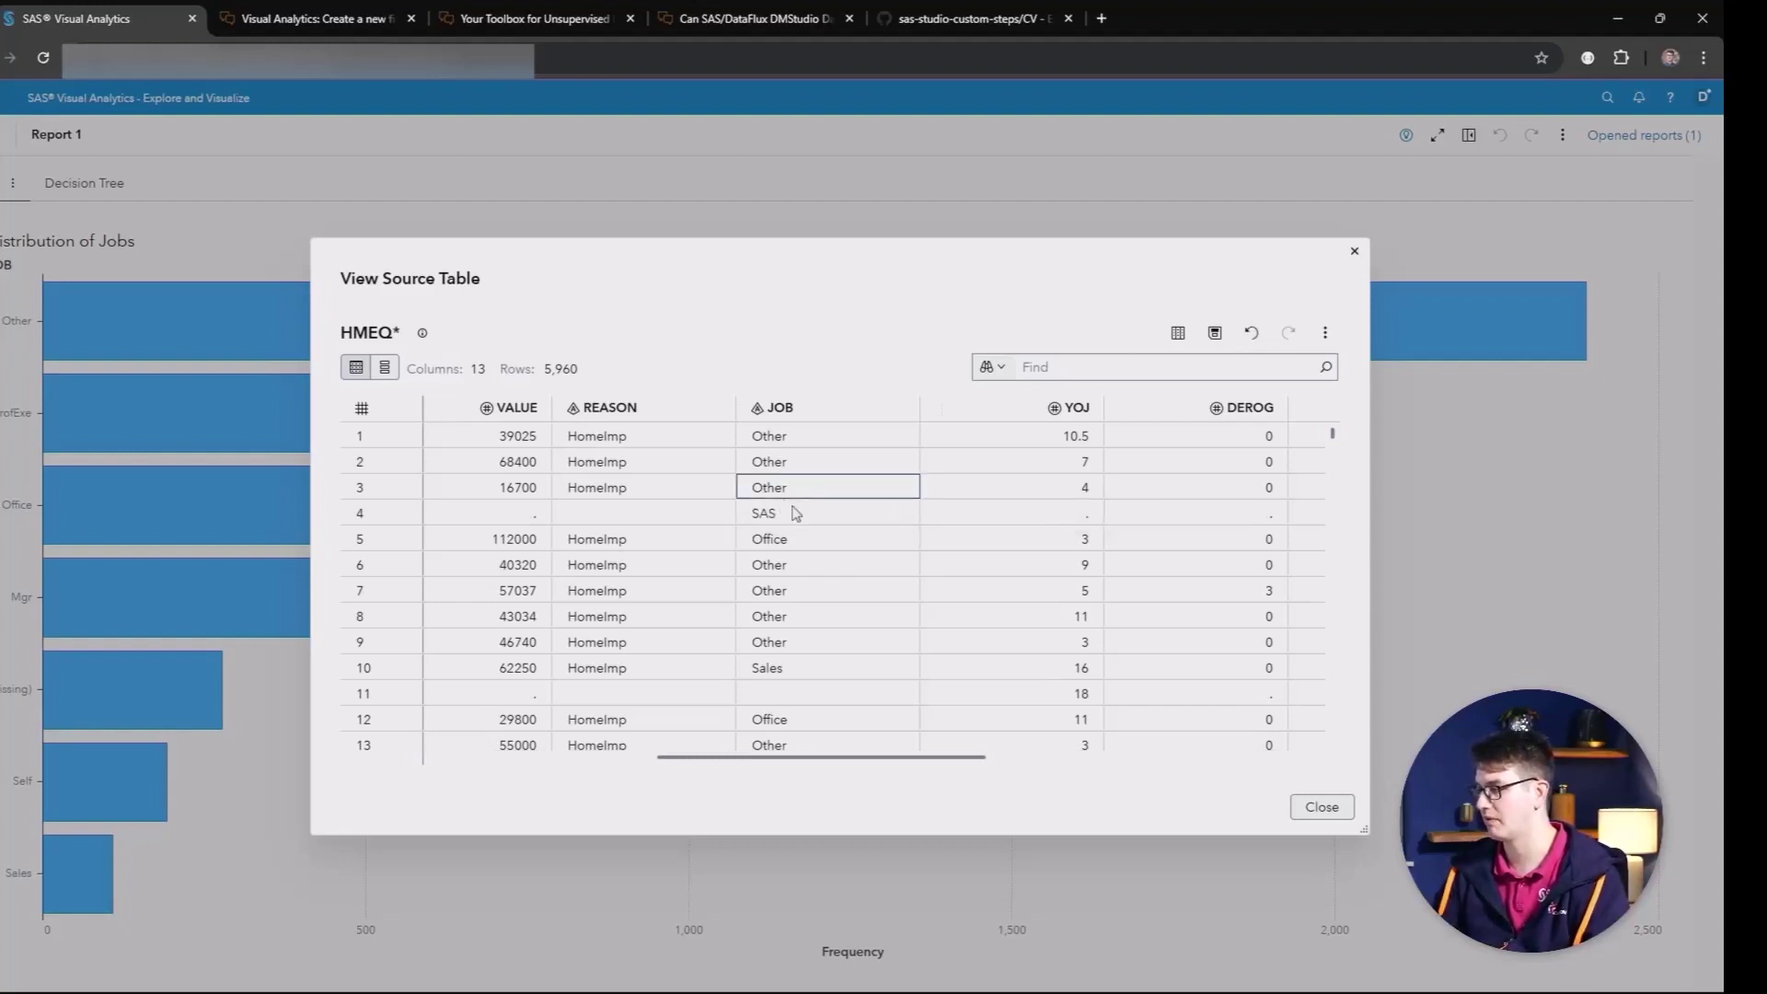
- Save the edited table as HMEQ, replacing the existing table
left_click(1215, 332)
left_click(953, 647)
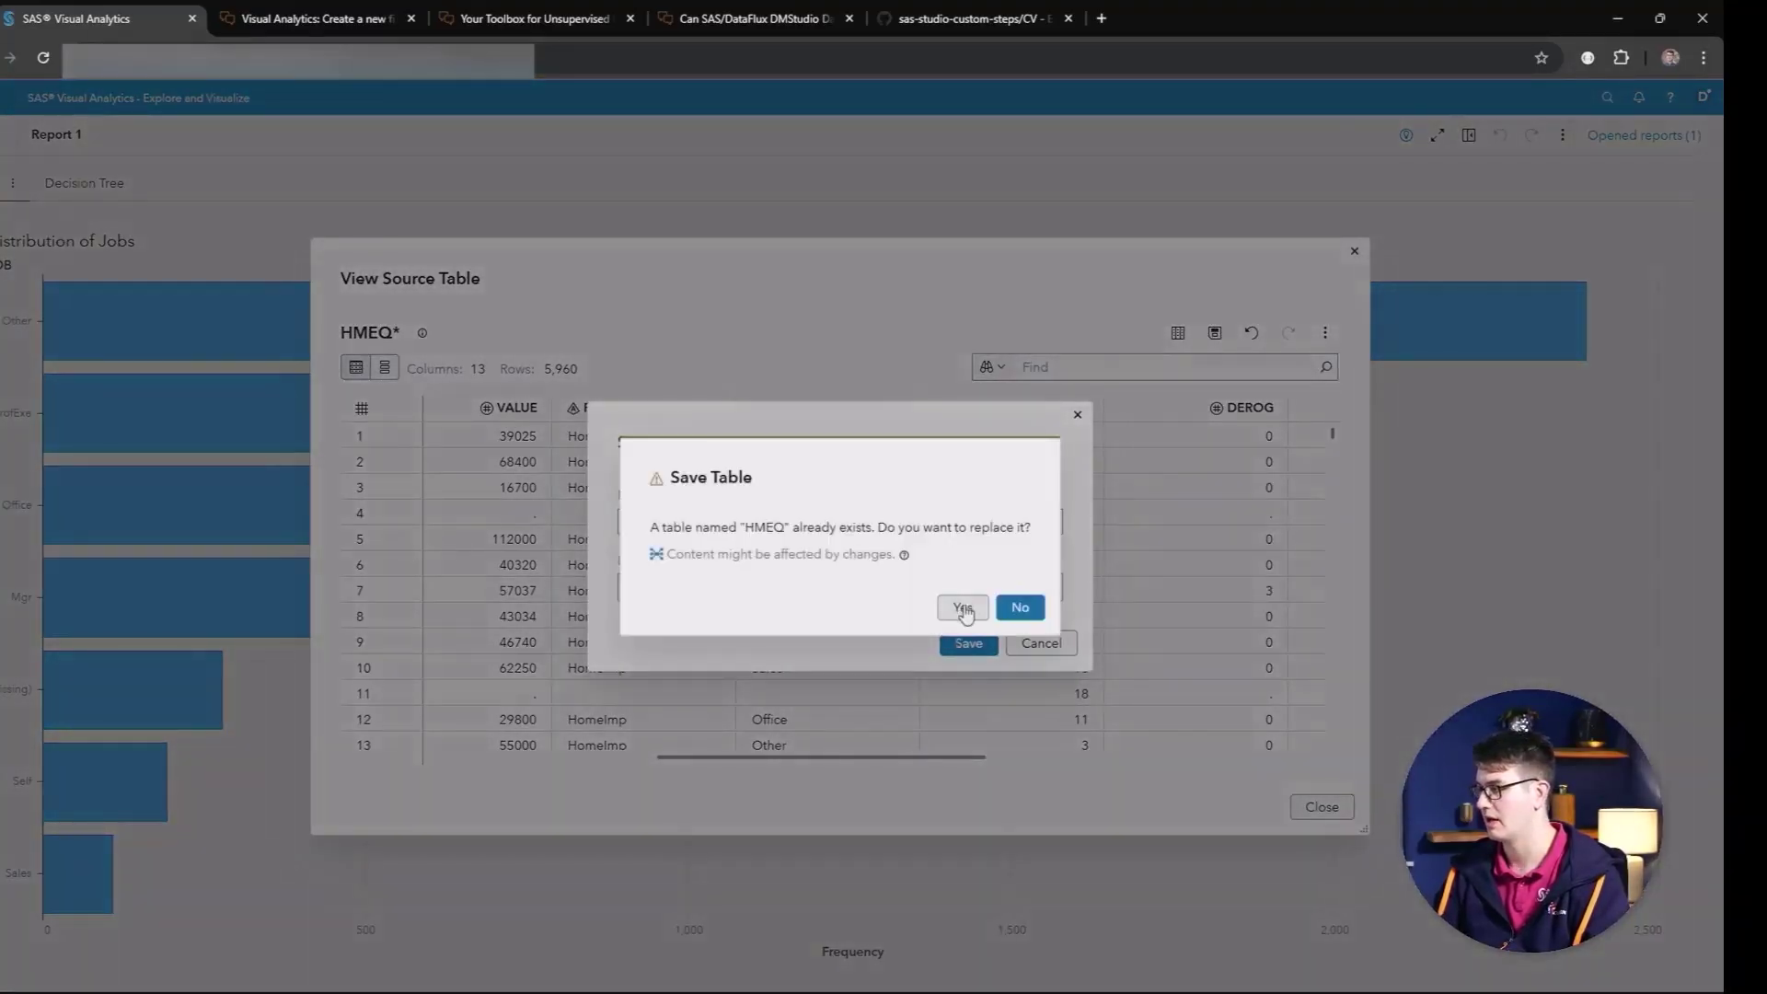
left_click(962, 606)
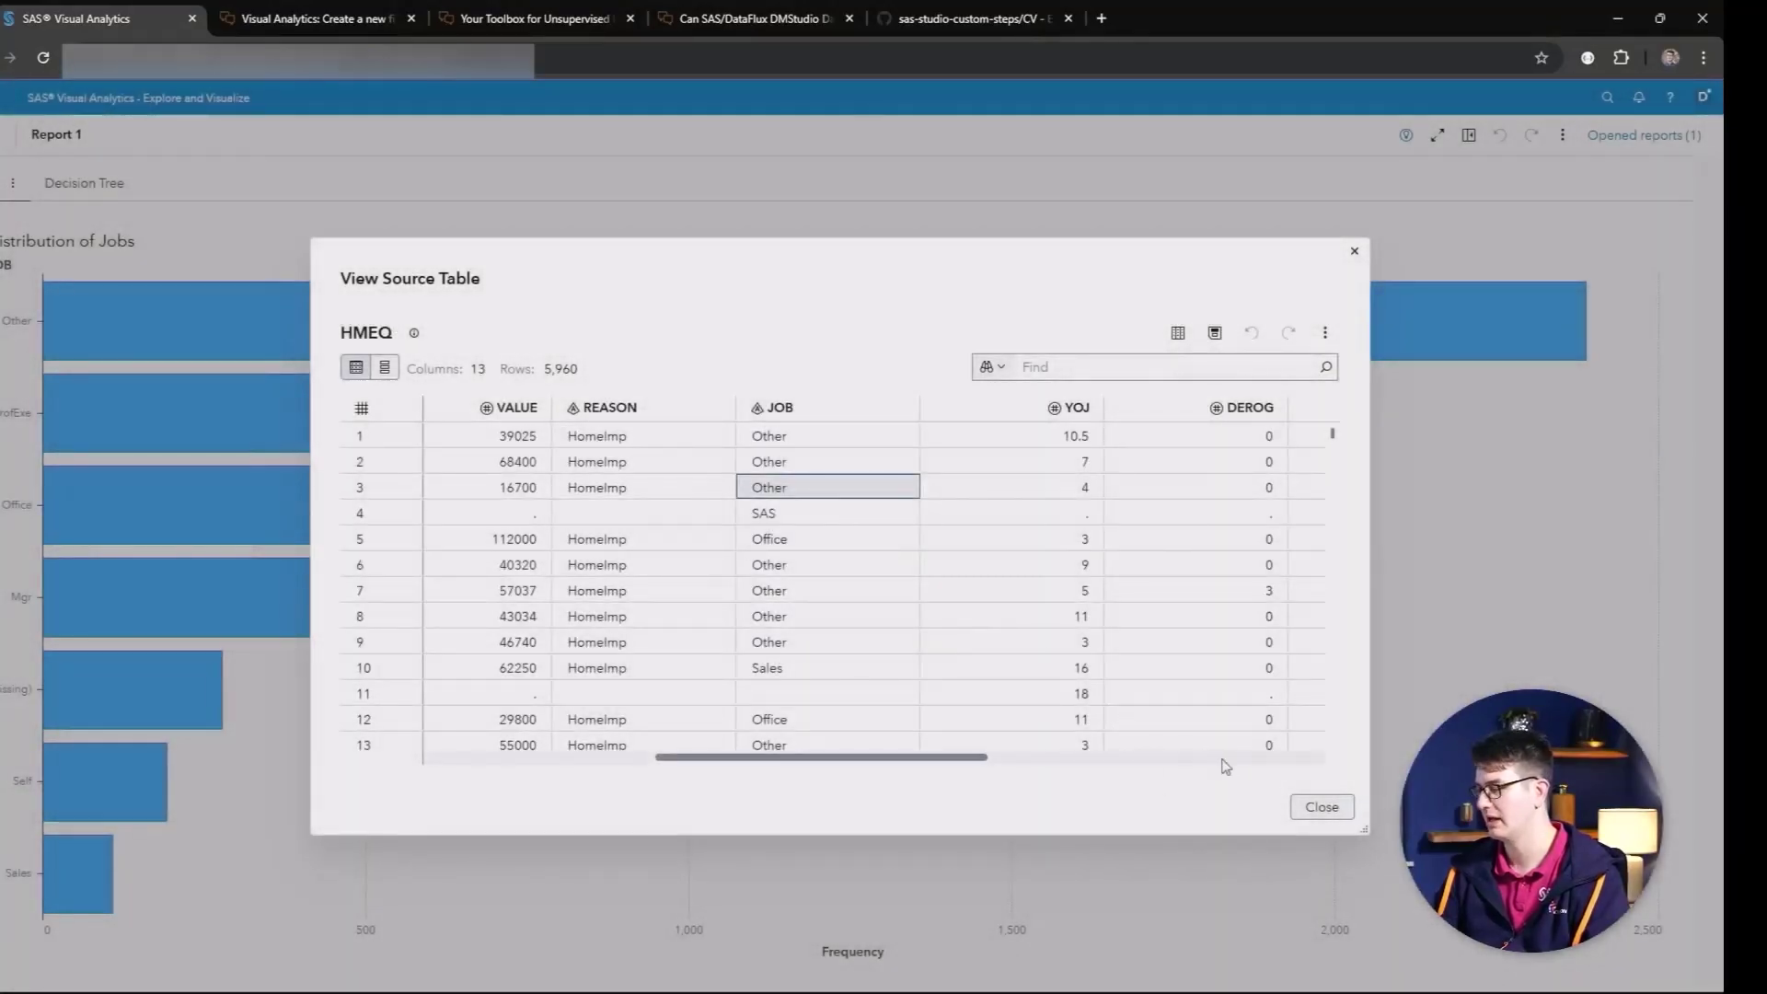
- Close the source table and switch to the Decision Tree page
left_click(1311, 810)
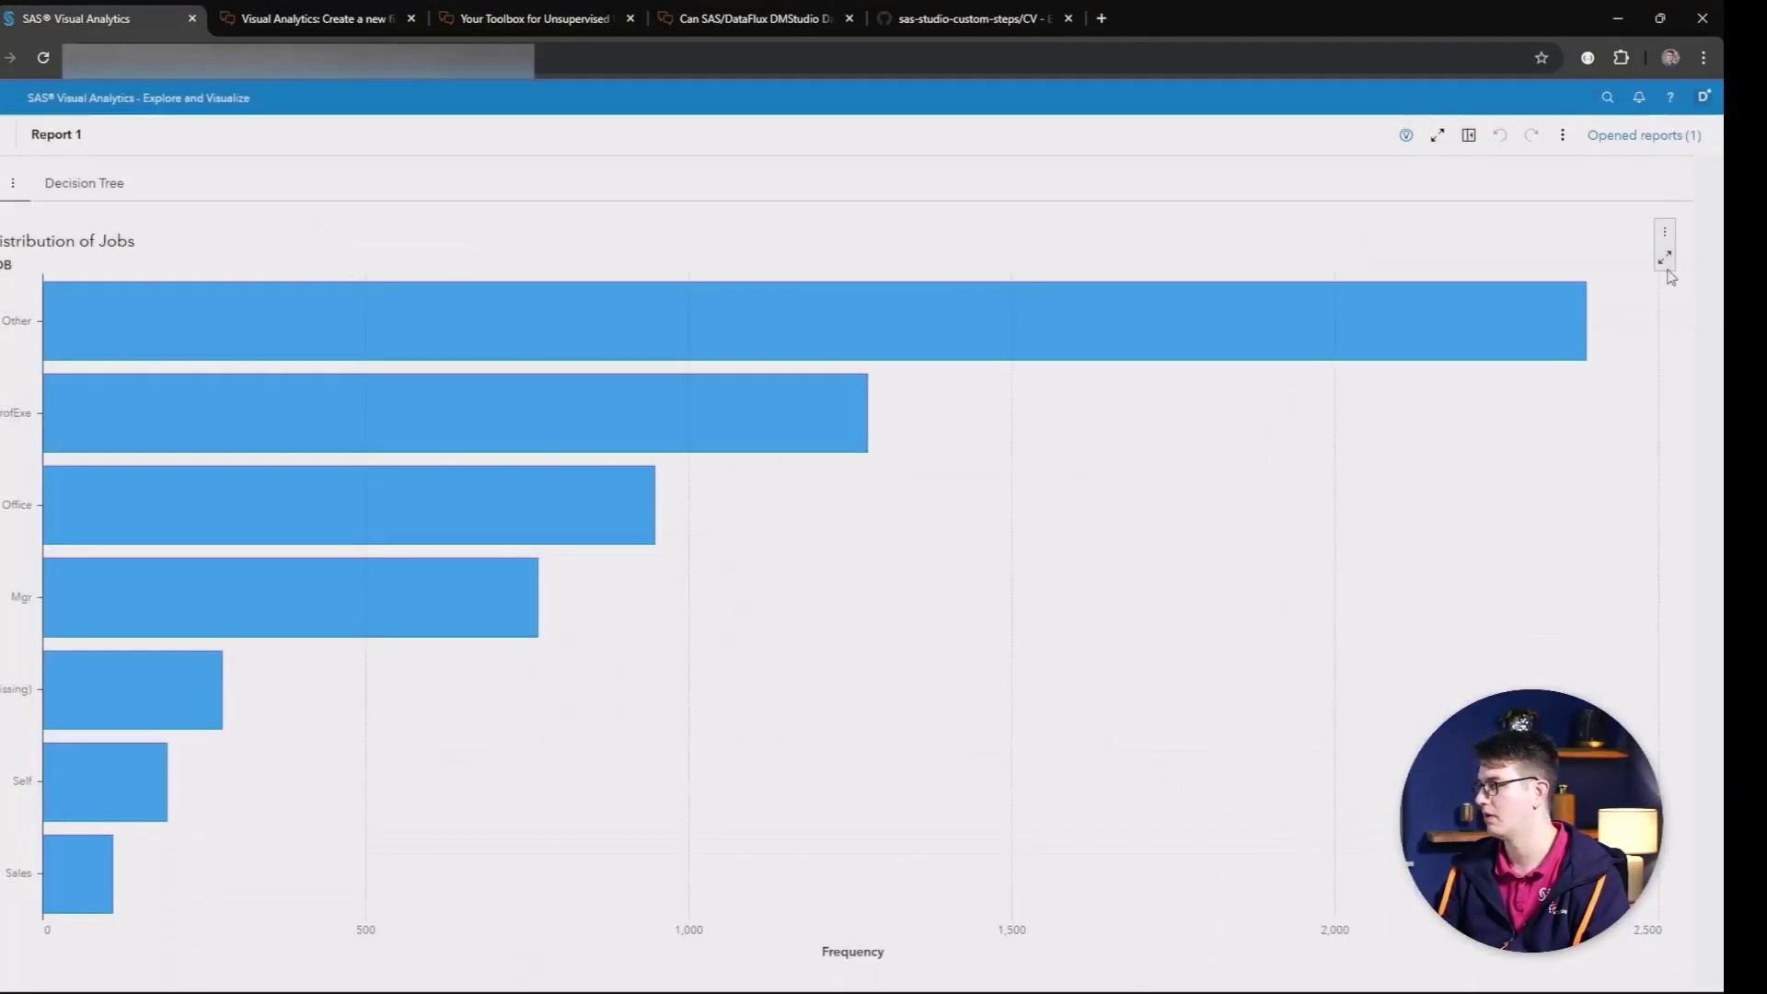
left_click(1665, 234)
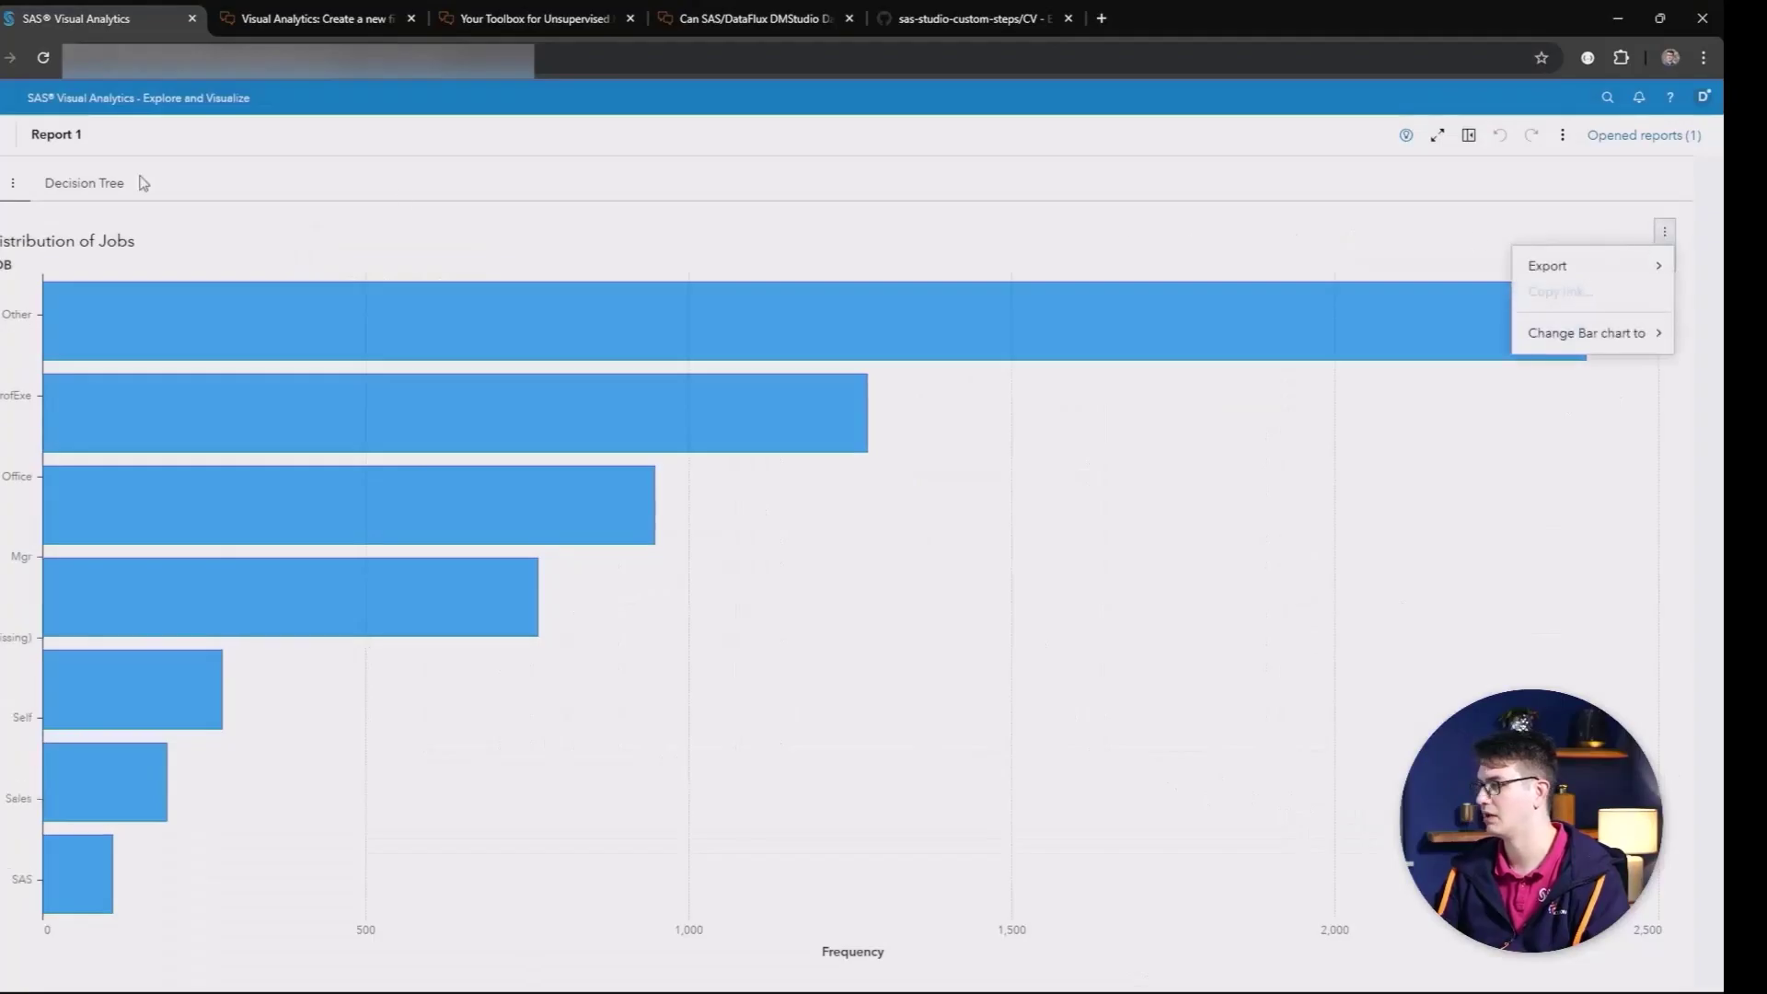
left_click(261, 814)
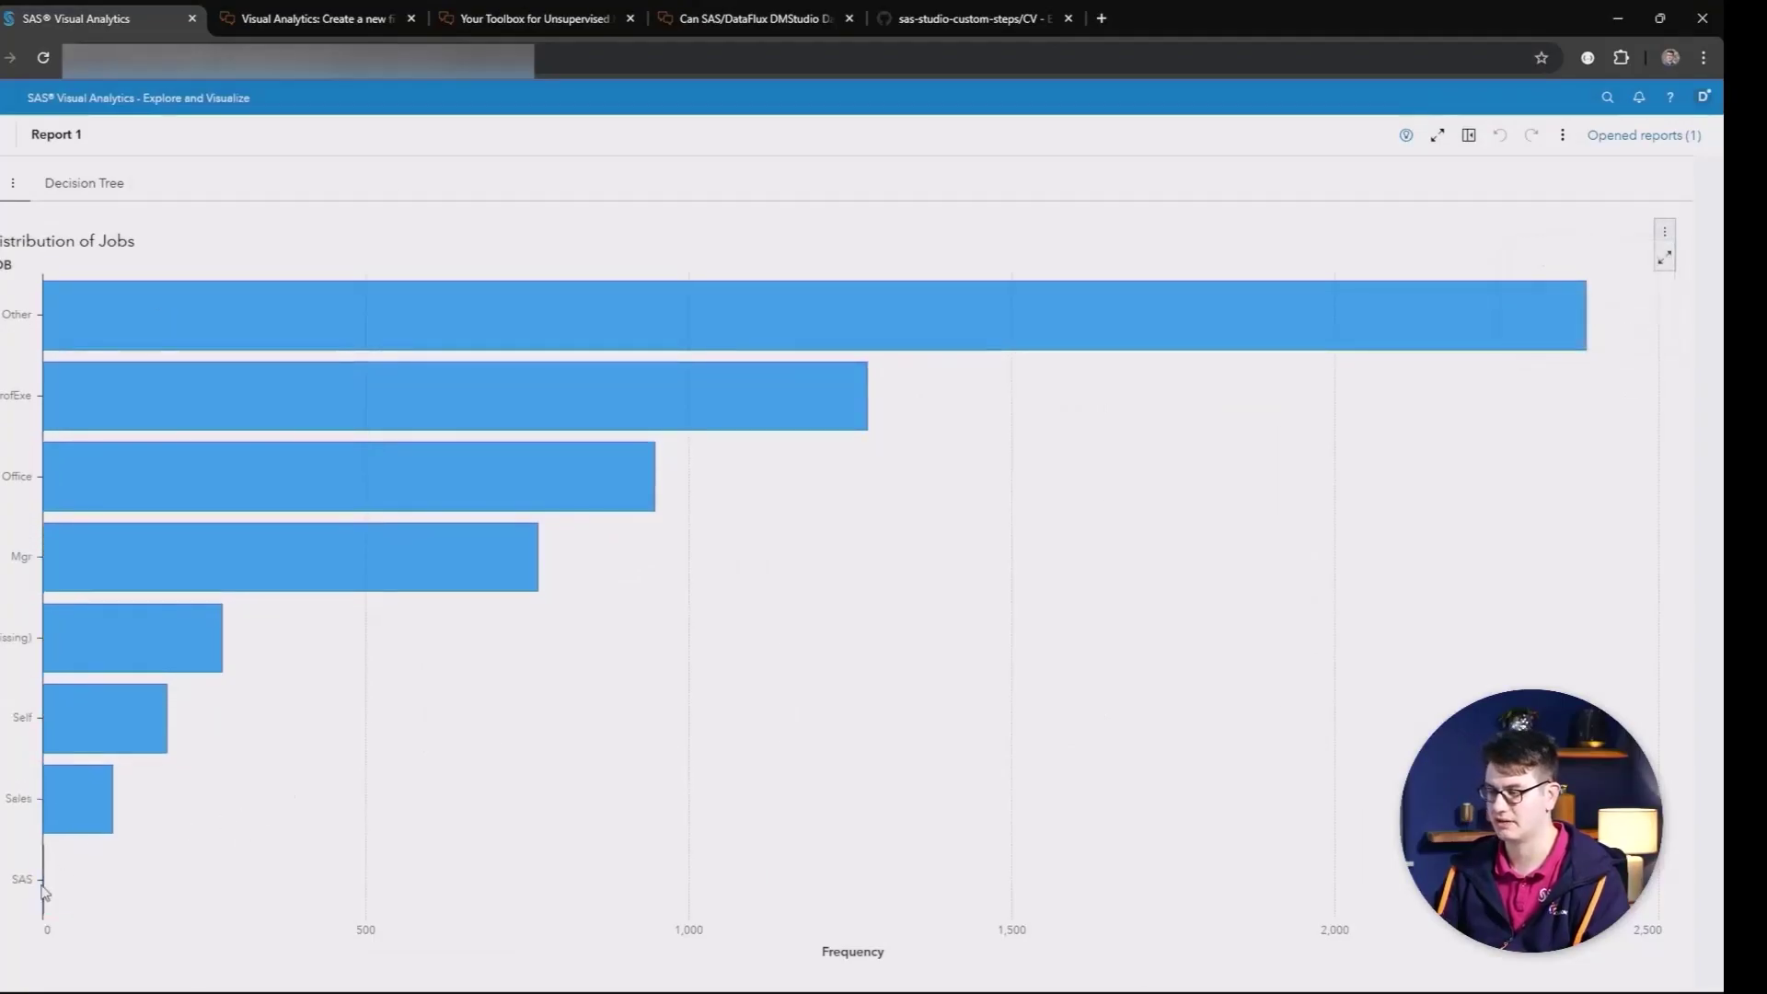
mouse_move(44, 890)
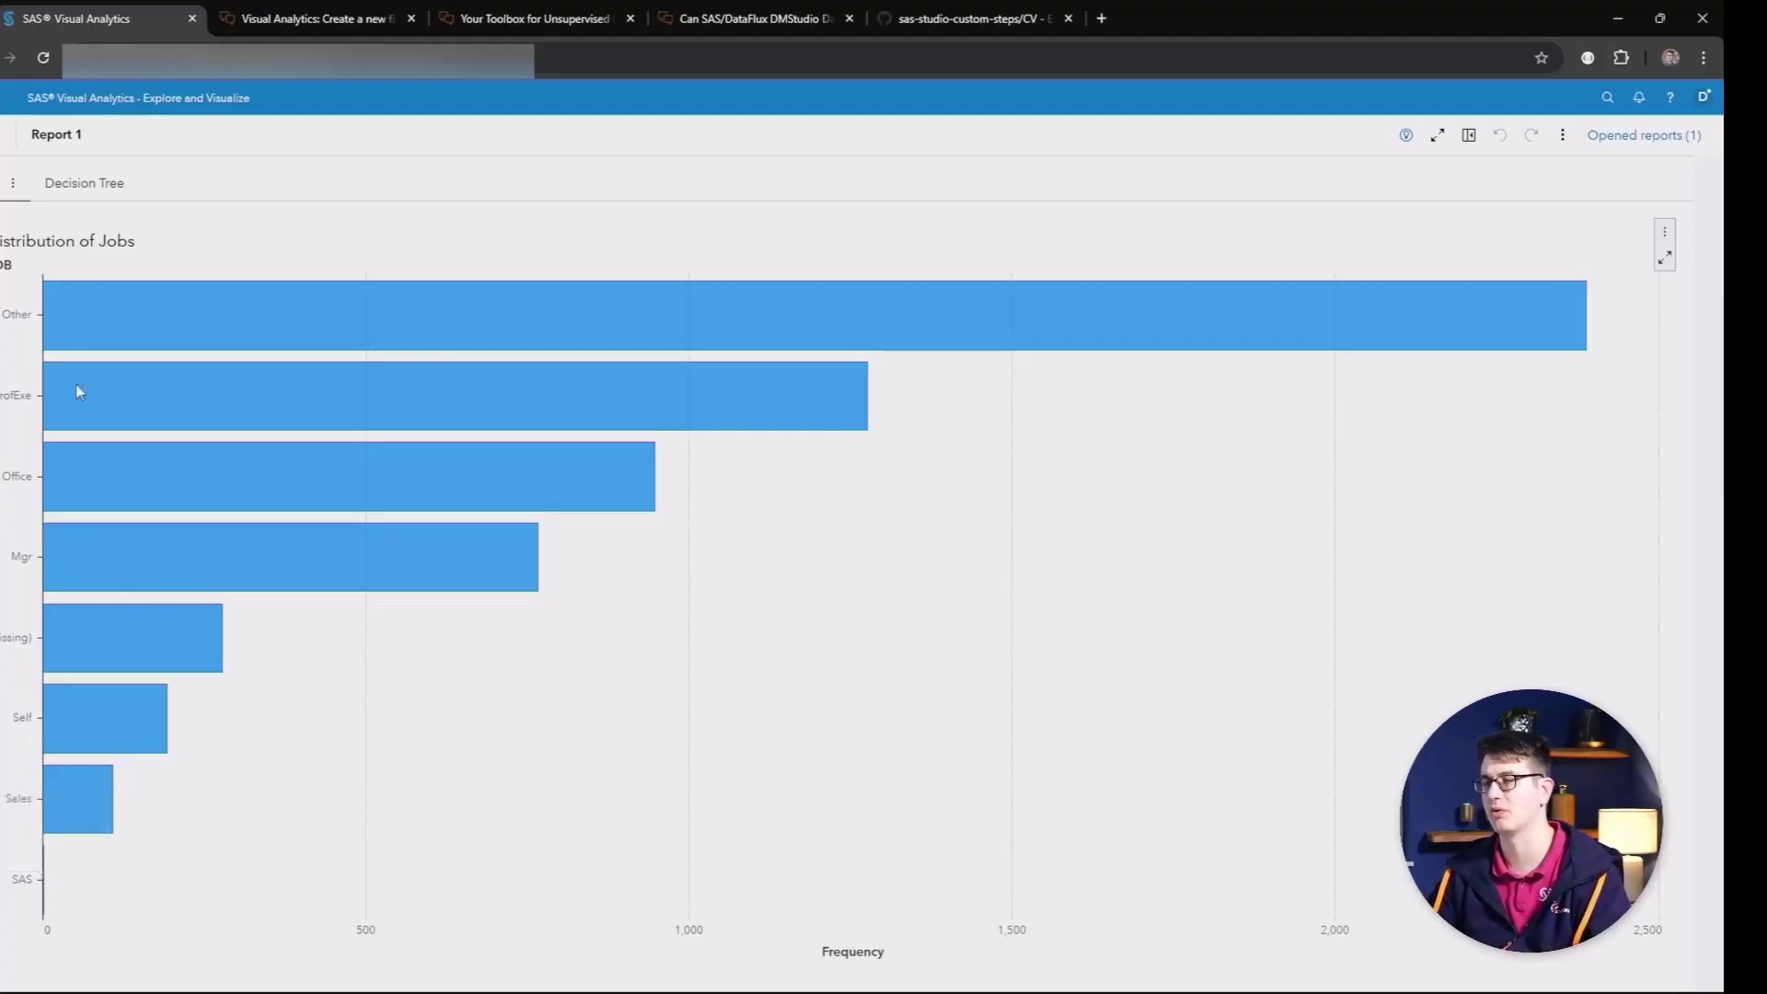
left_click(78, 199)
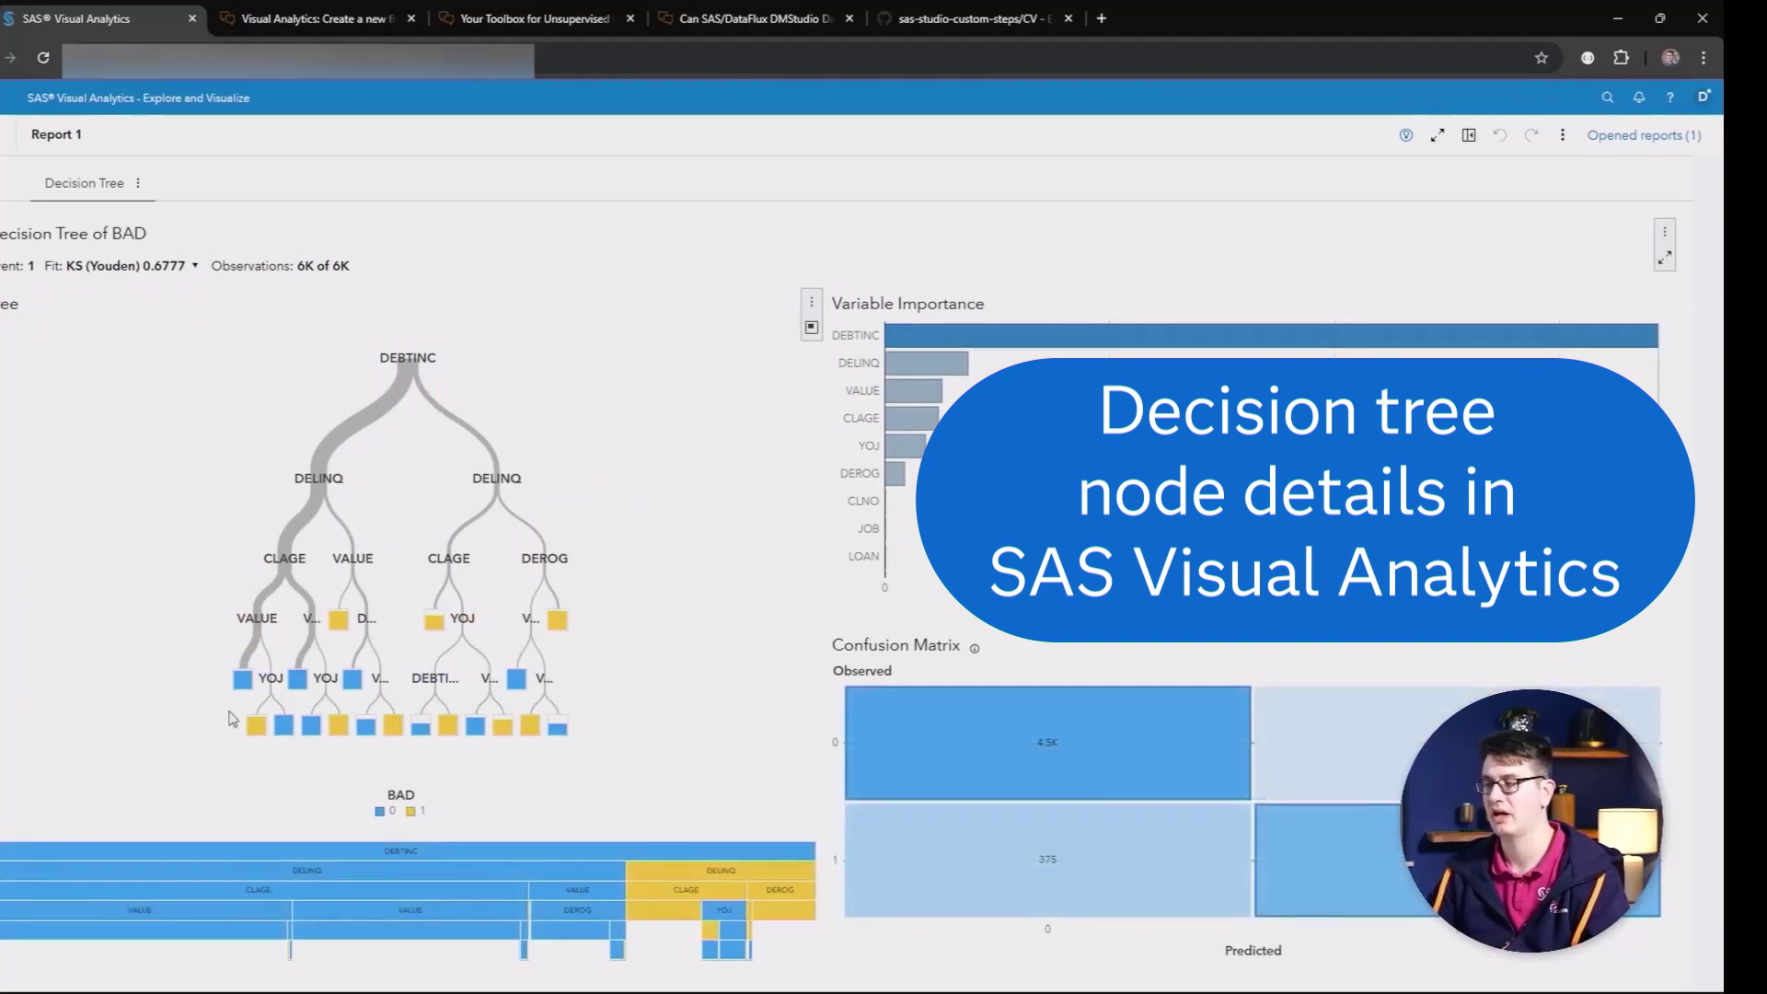
- Edit Report 1 and select the decision tree to list BAD and its predictors in Data Roles
mouse_move(242, 686)
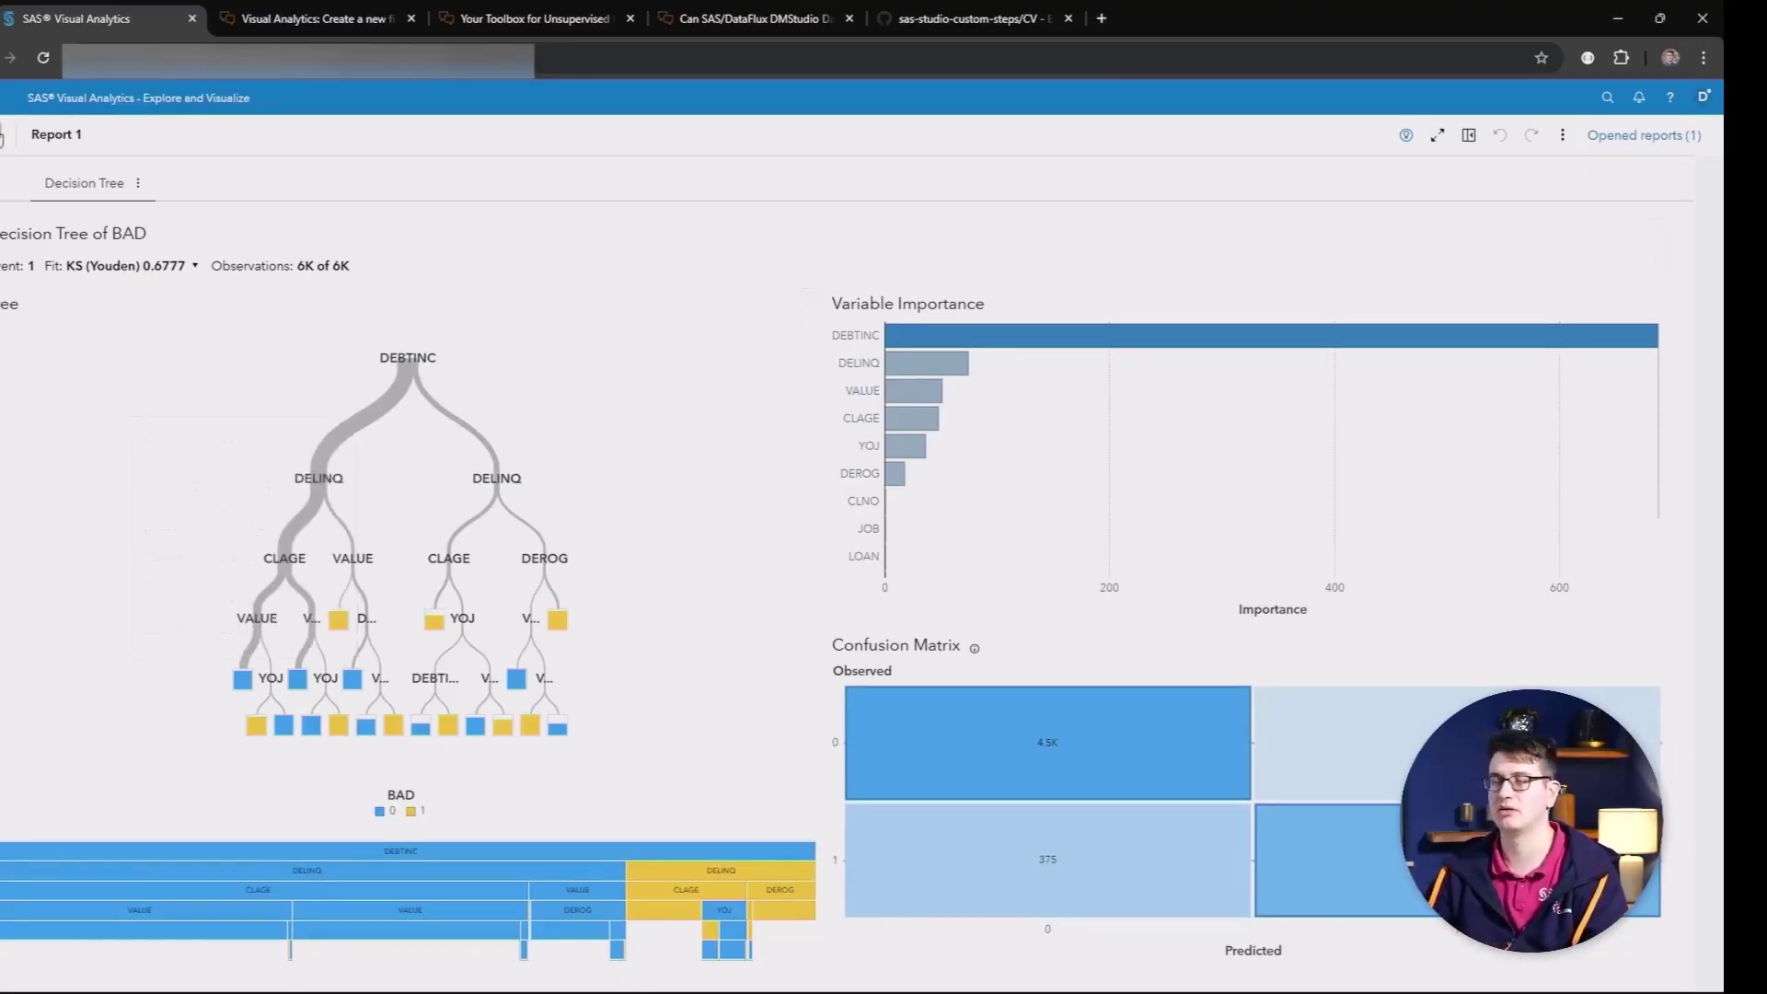
left_click(5, 136)
left_click(567, 344)
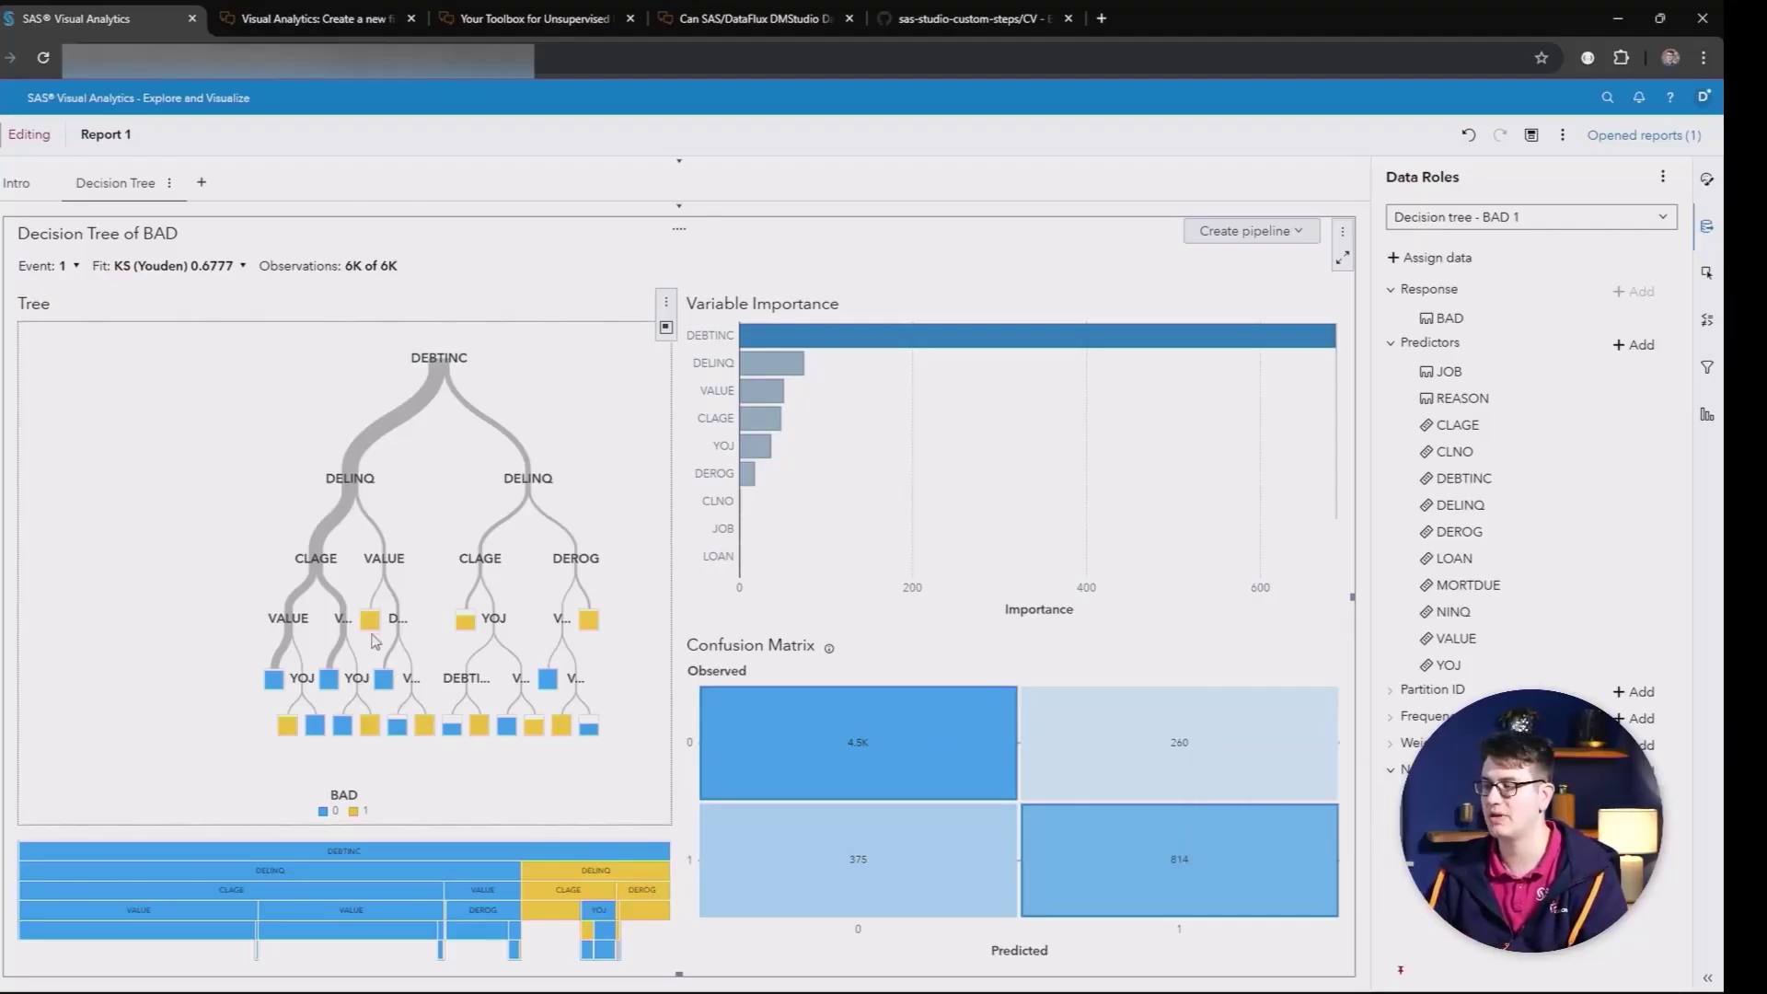
mouse_move(384, 688)
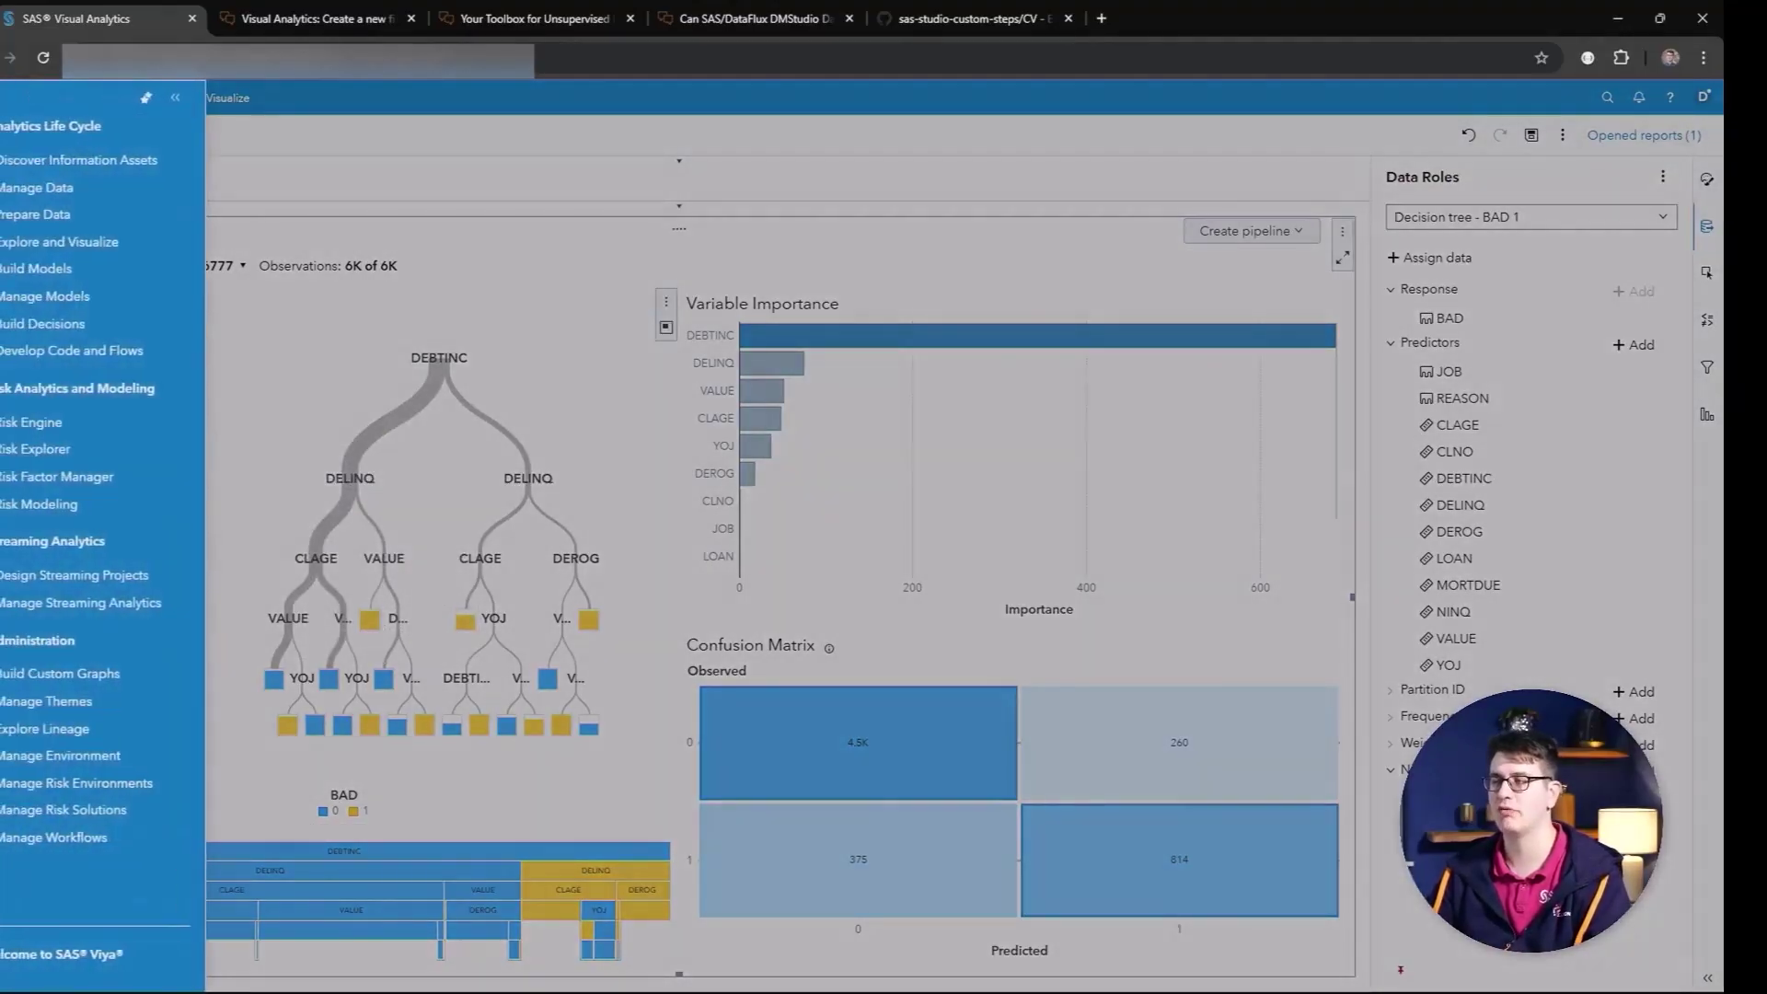
- Create decision Decision_3 in /My Folder with the Sample Decision Approval workflow attached
left_click(44, 323)
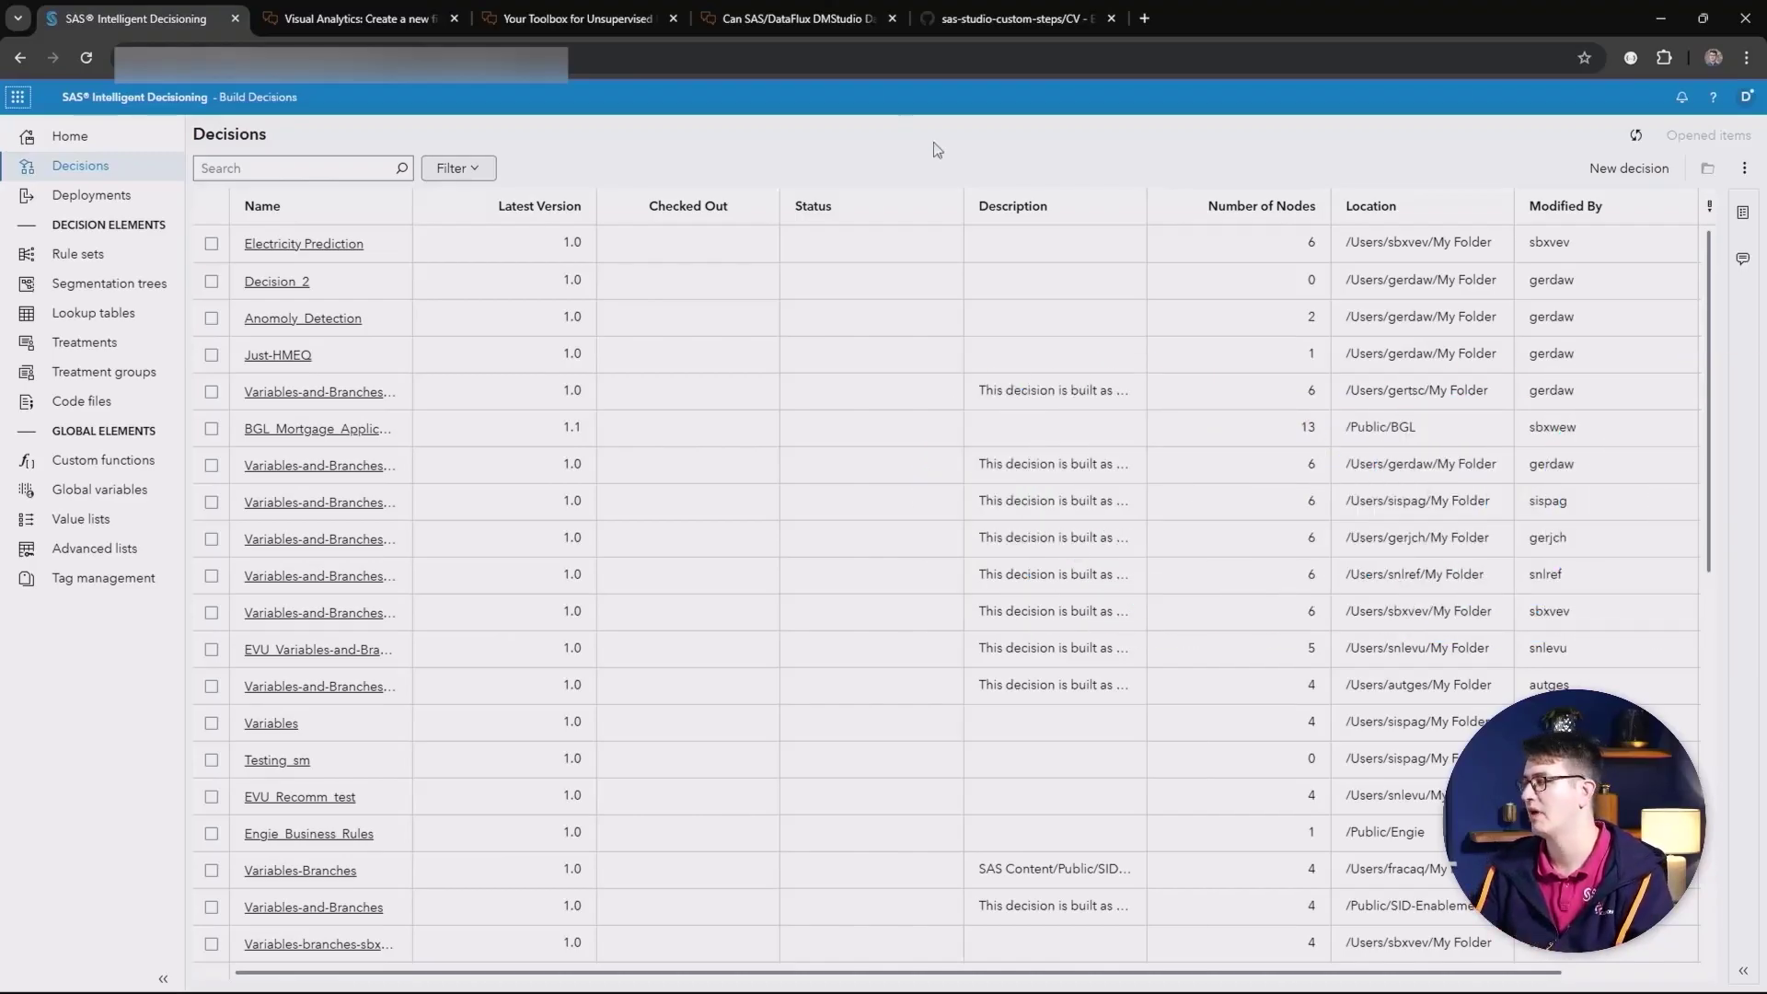
left_click(1606, 168)
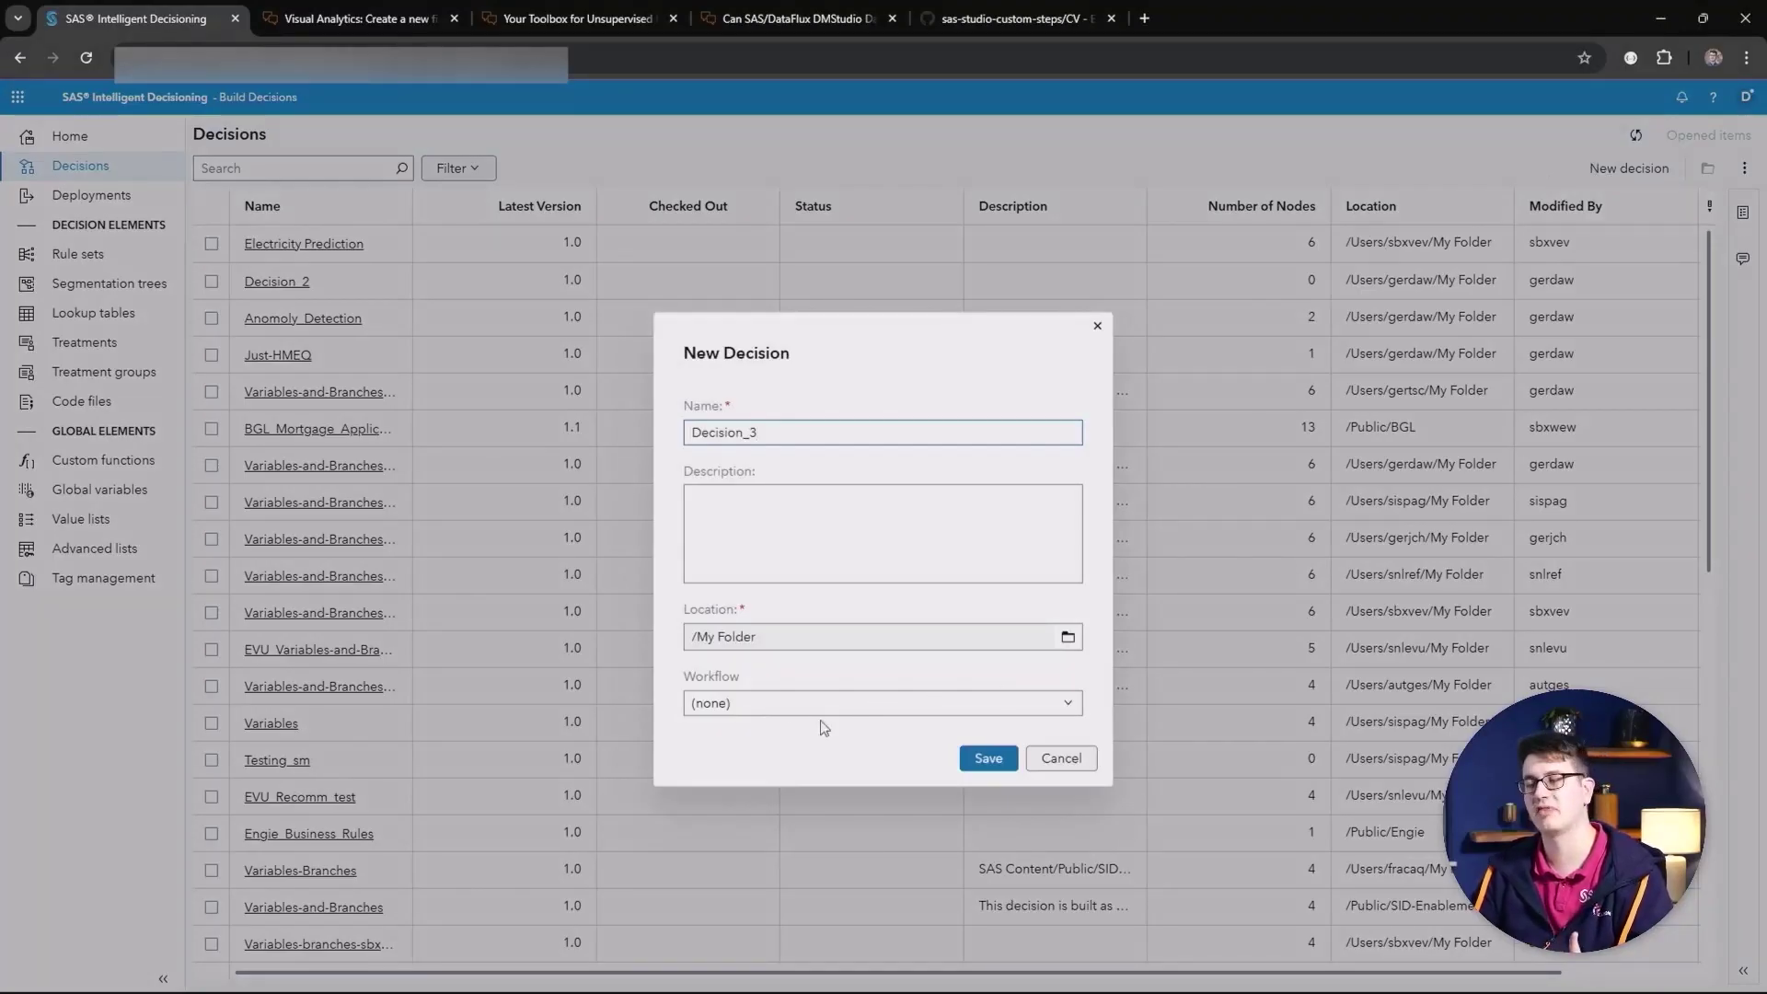
left_click(1067, 705)
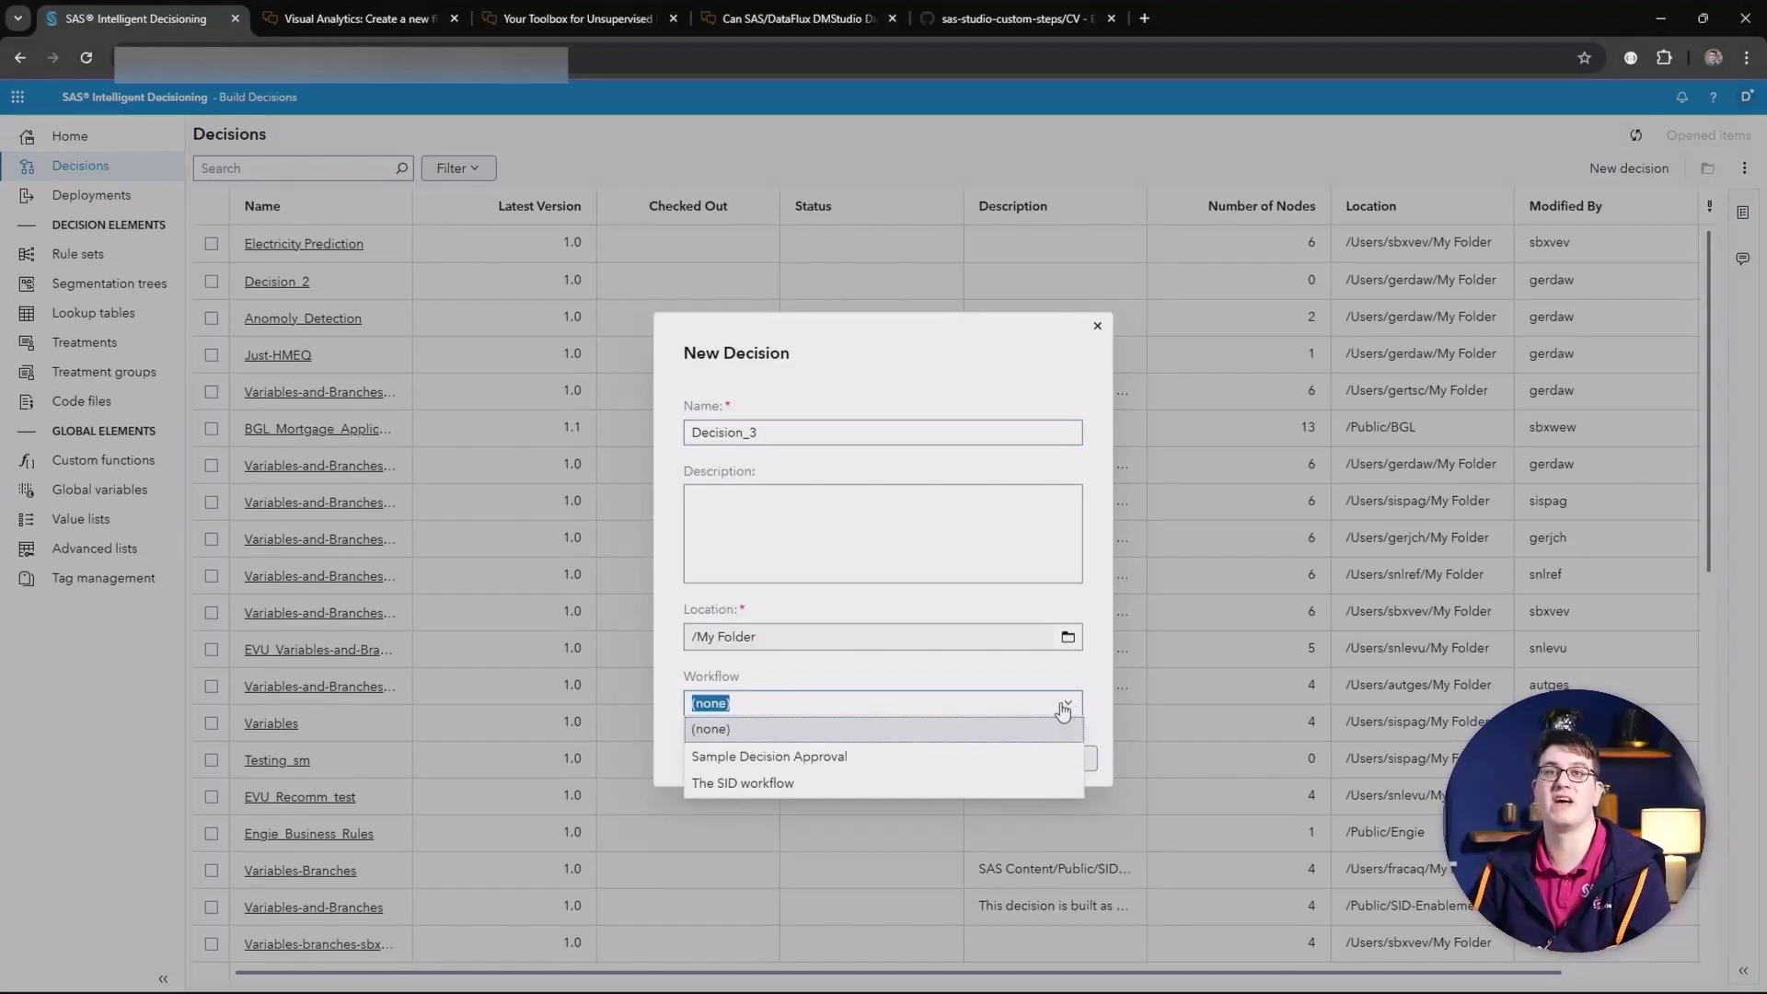
left_click(892, 766)
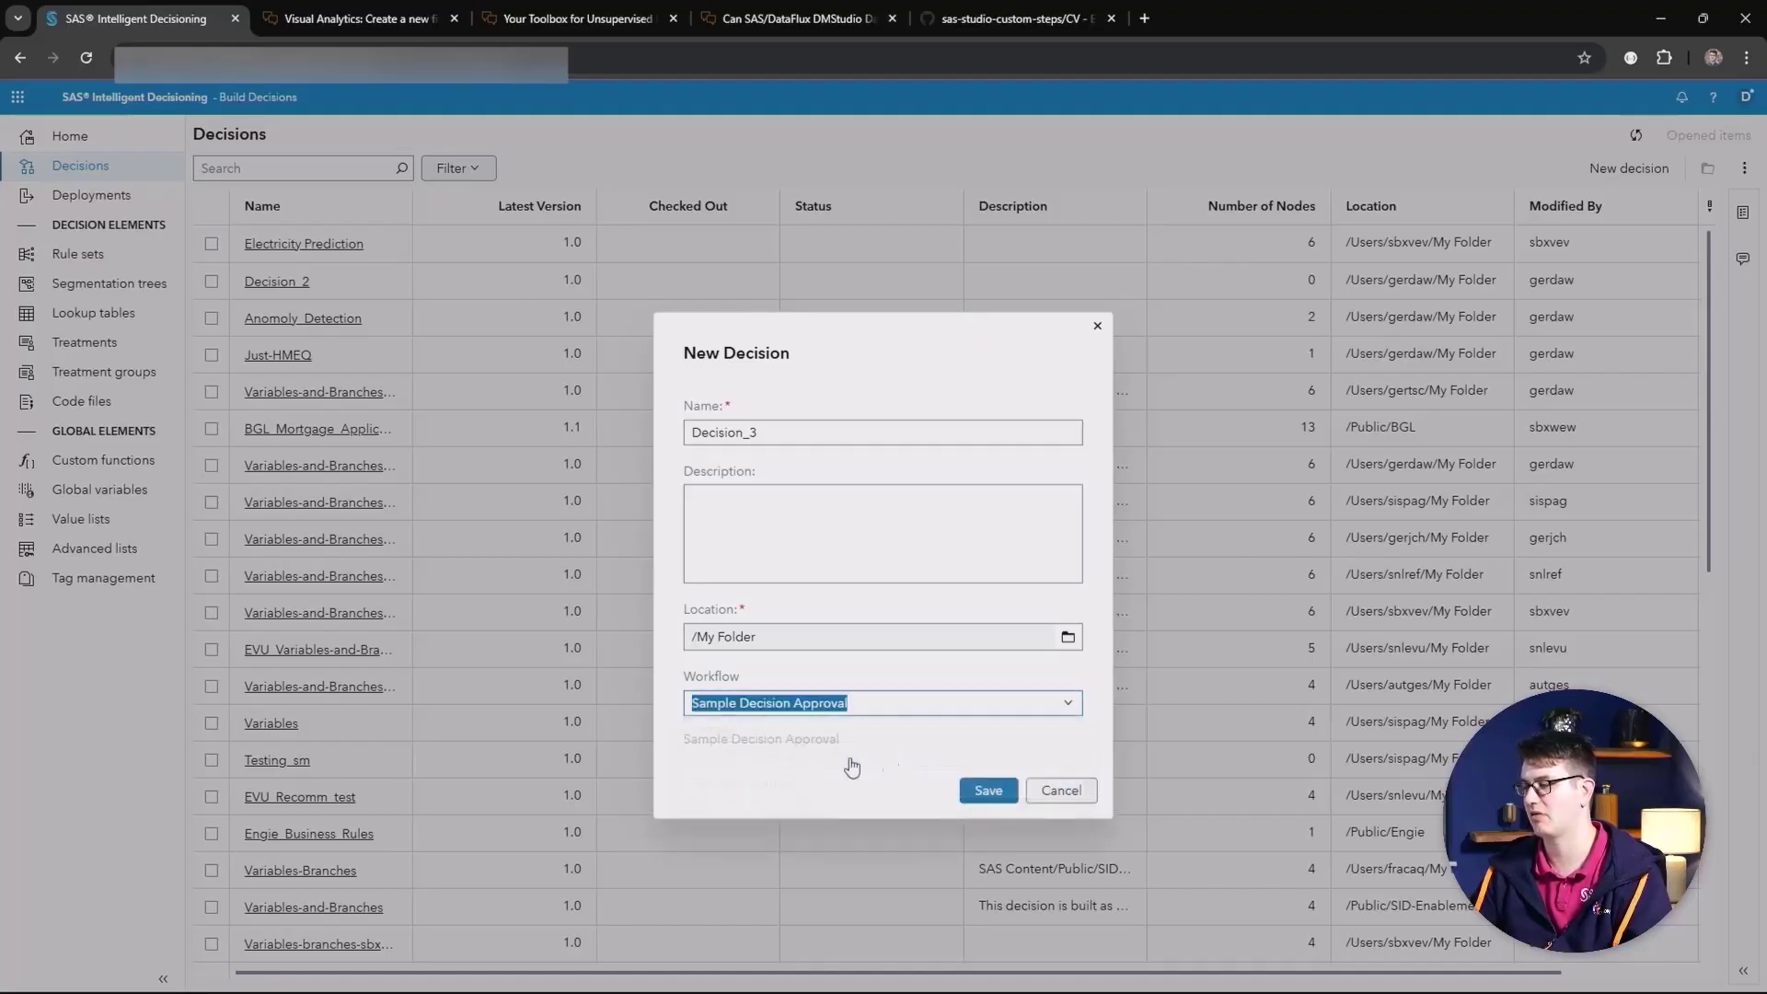
left_click(985, 791)
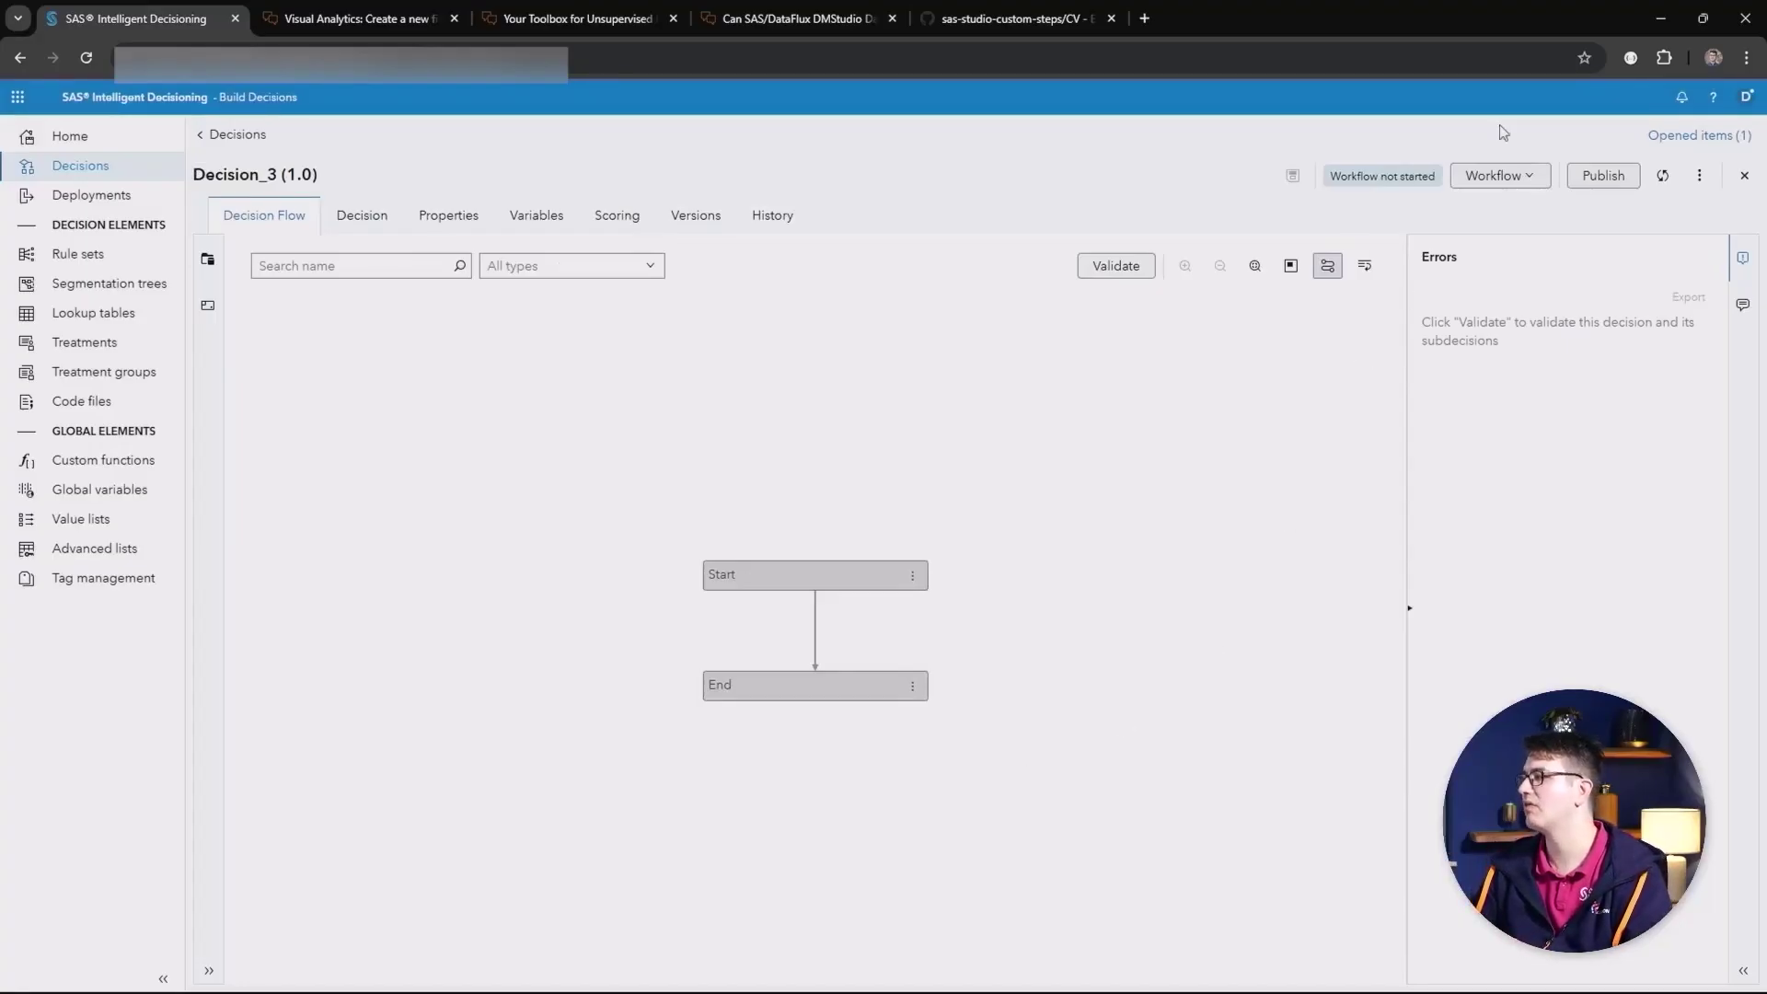
- Start the Sample Decision Approval workflow on Decision_3
left_click(1501, 177)
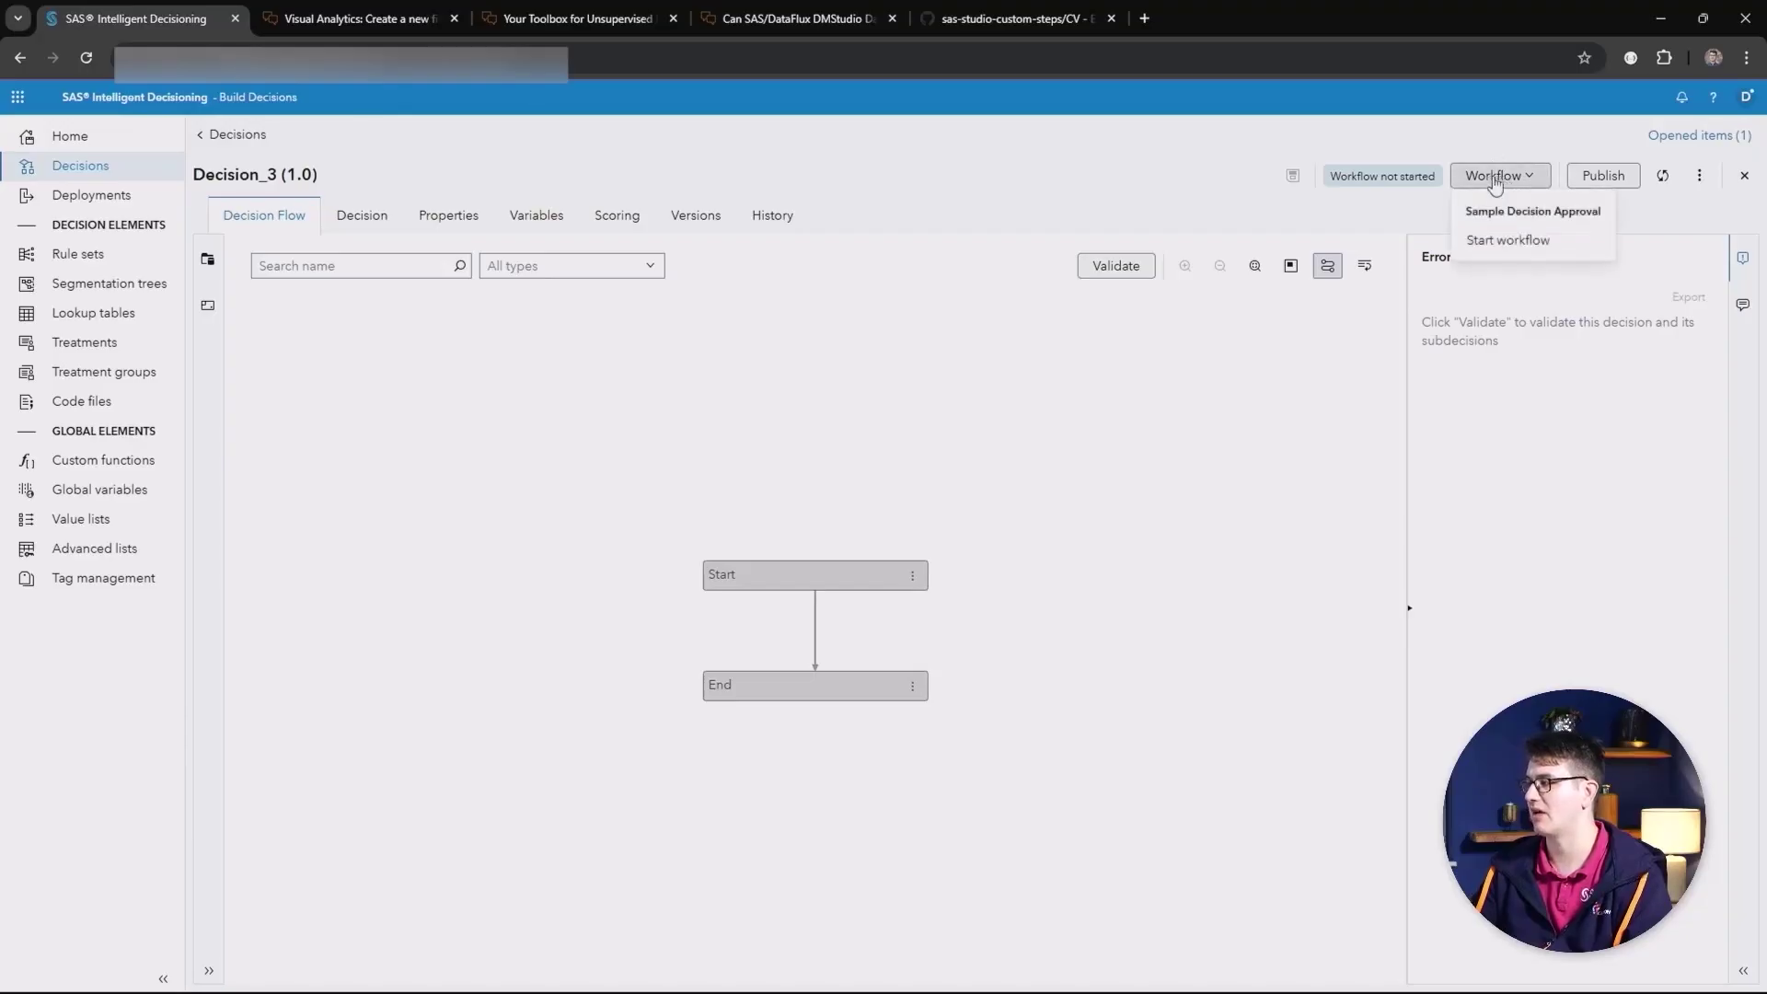
left_click(1509, 241)
left_click(1138, 735)
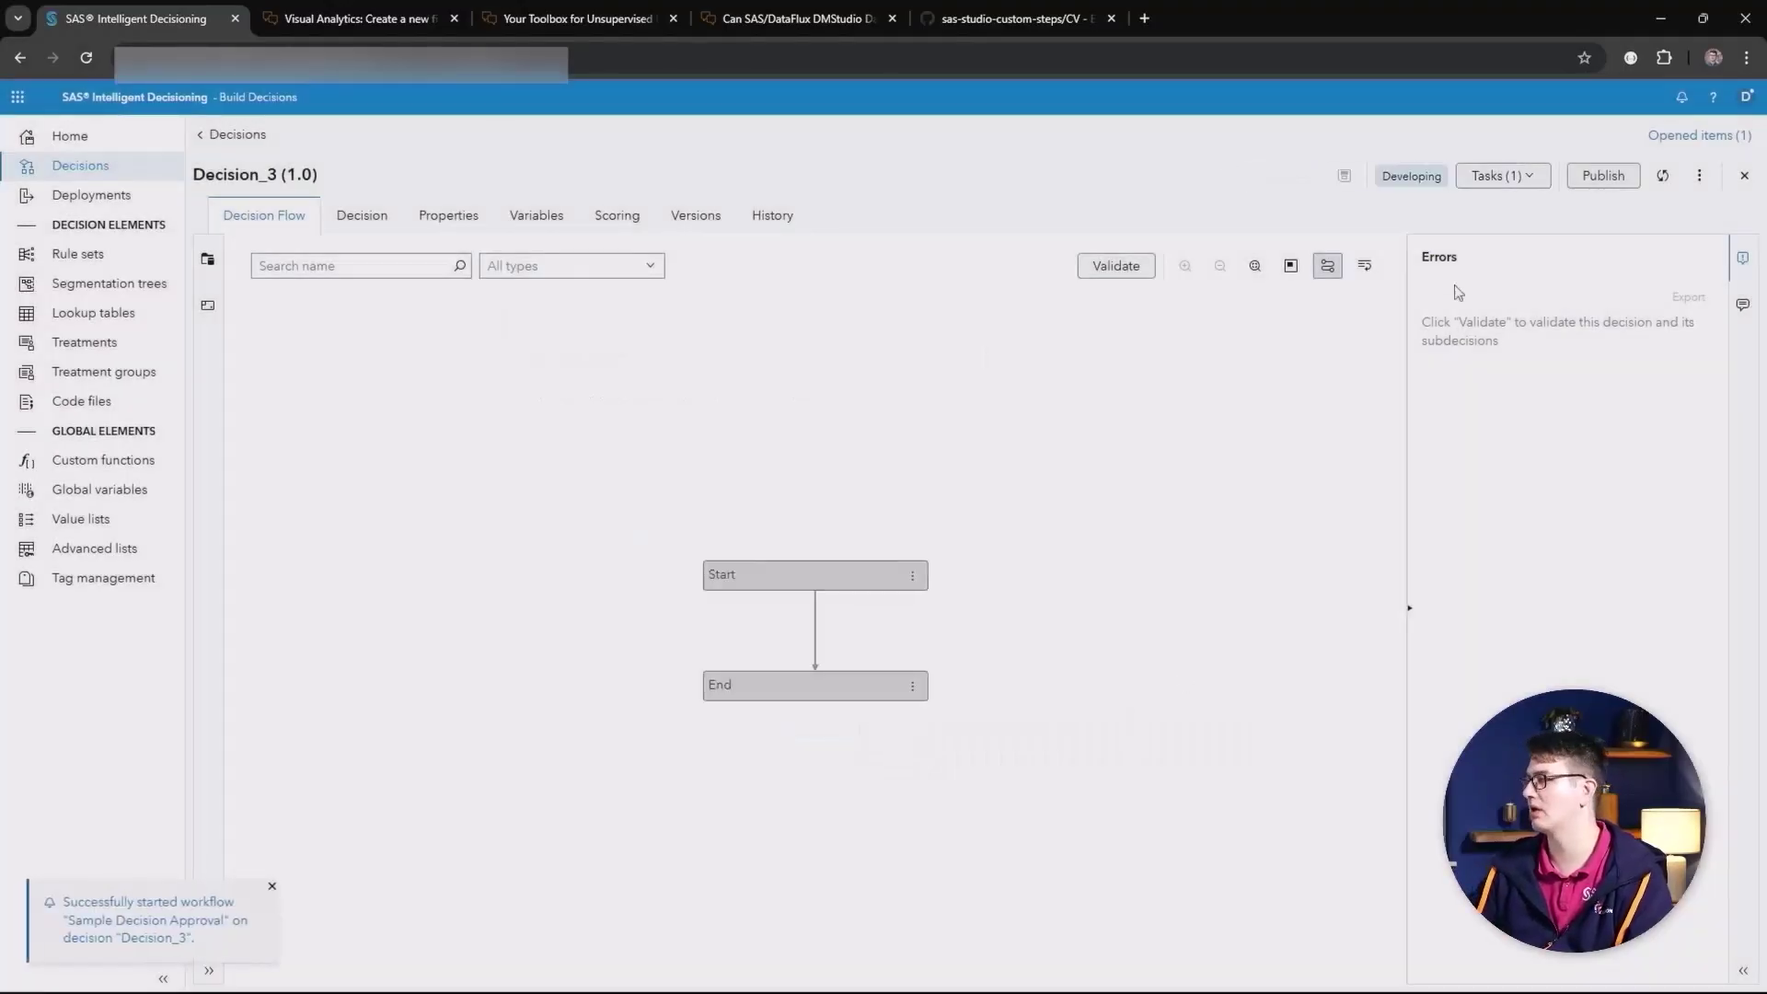
- Review the pending Develop decision task's details, then close them
left_click(1489, 179)
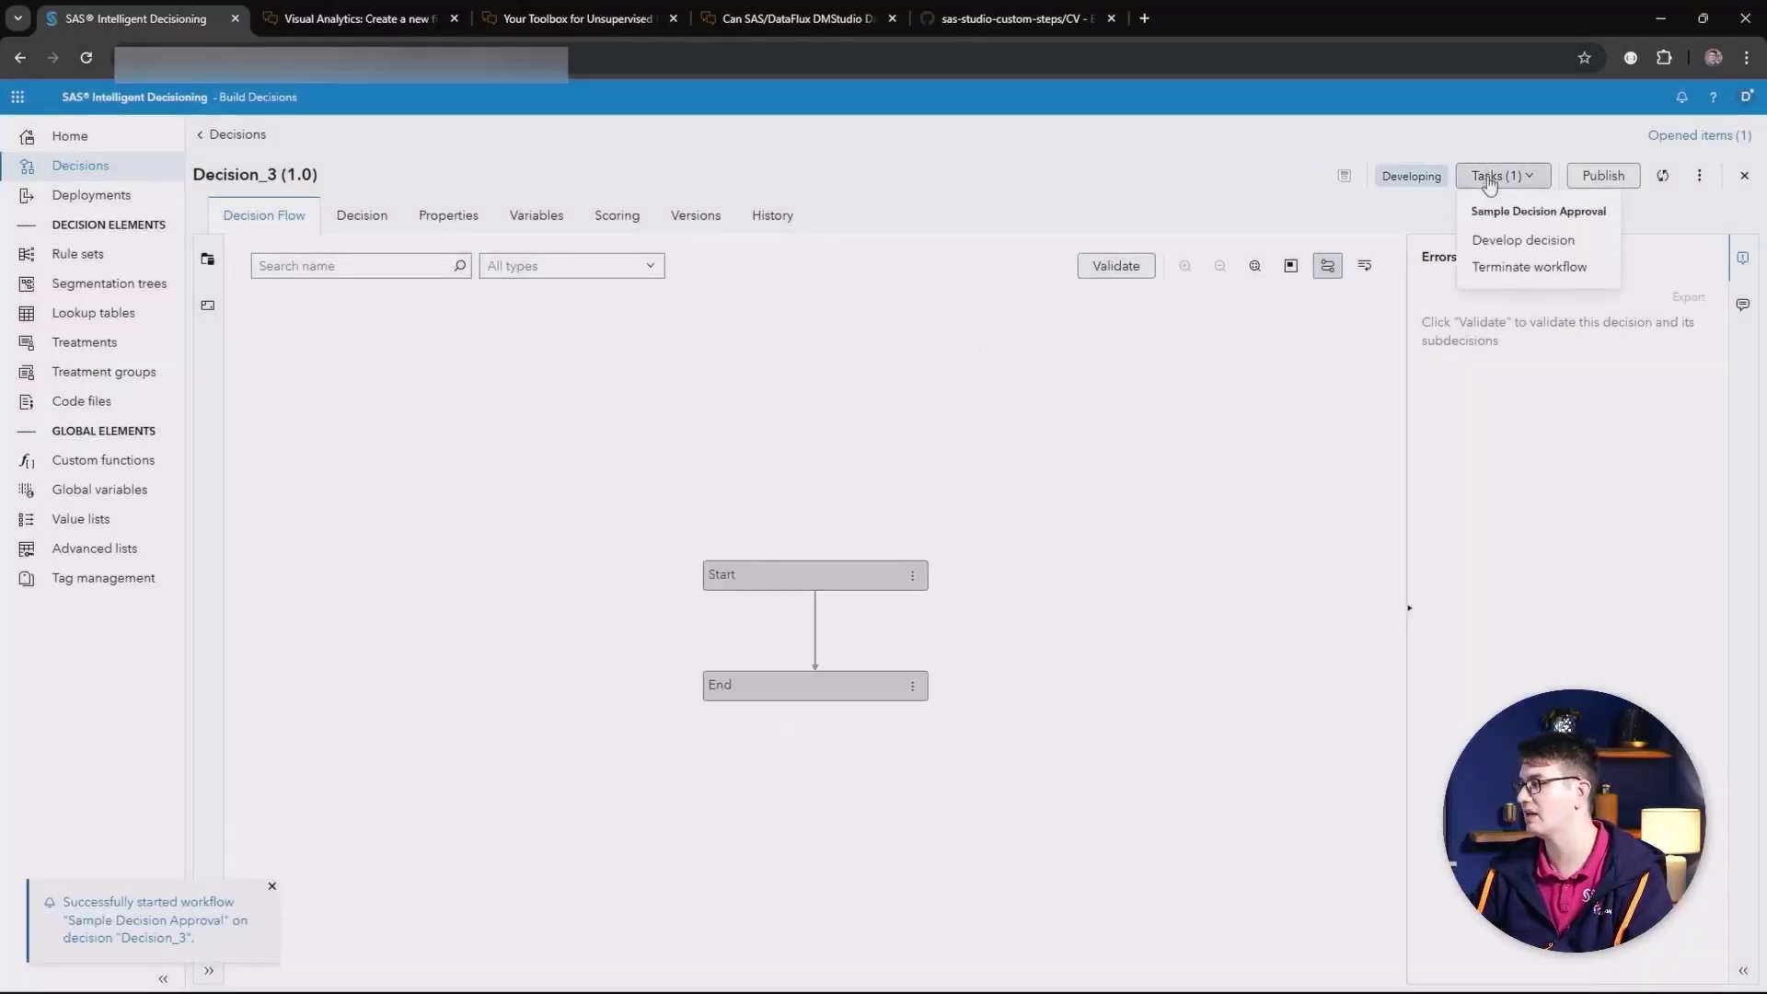
left_click(1490, 244)
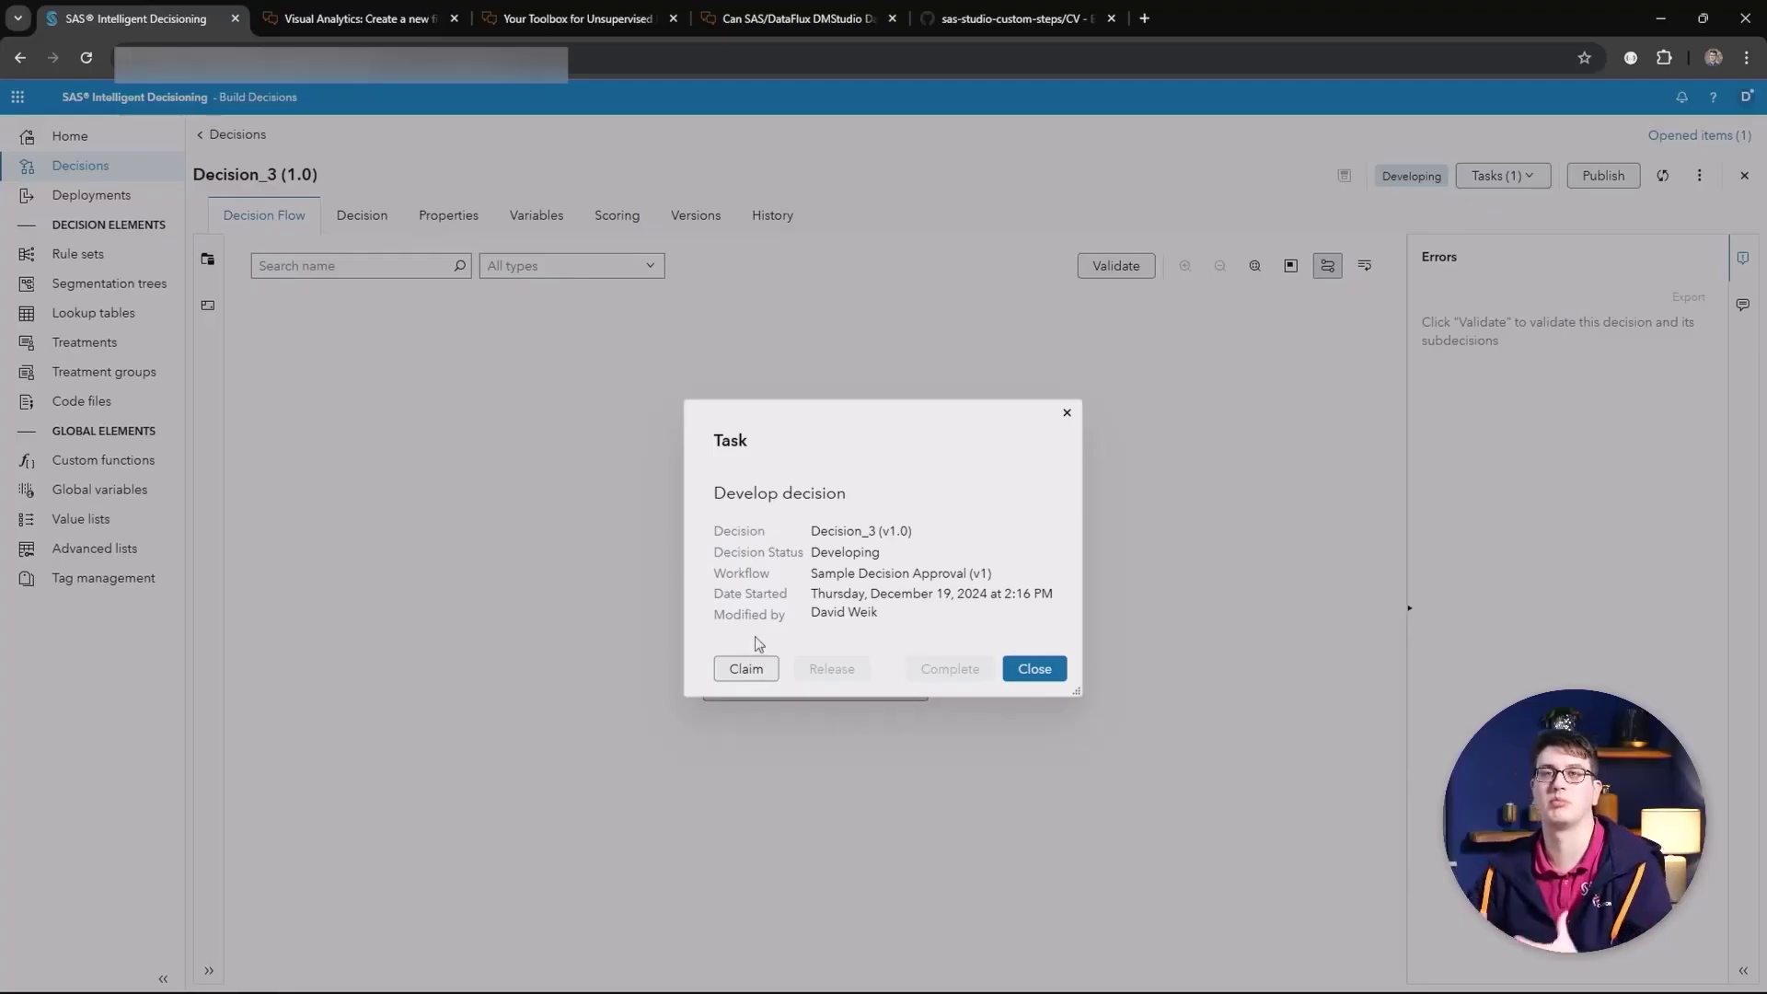
left_click(1047, 673)
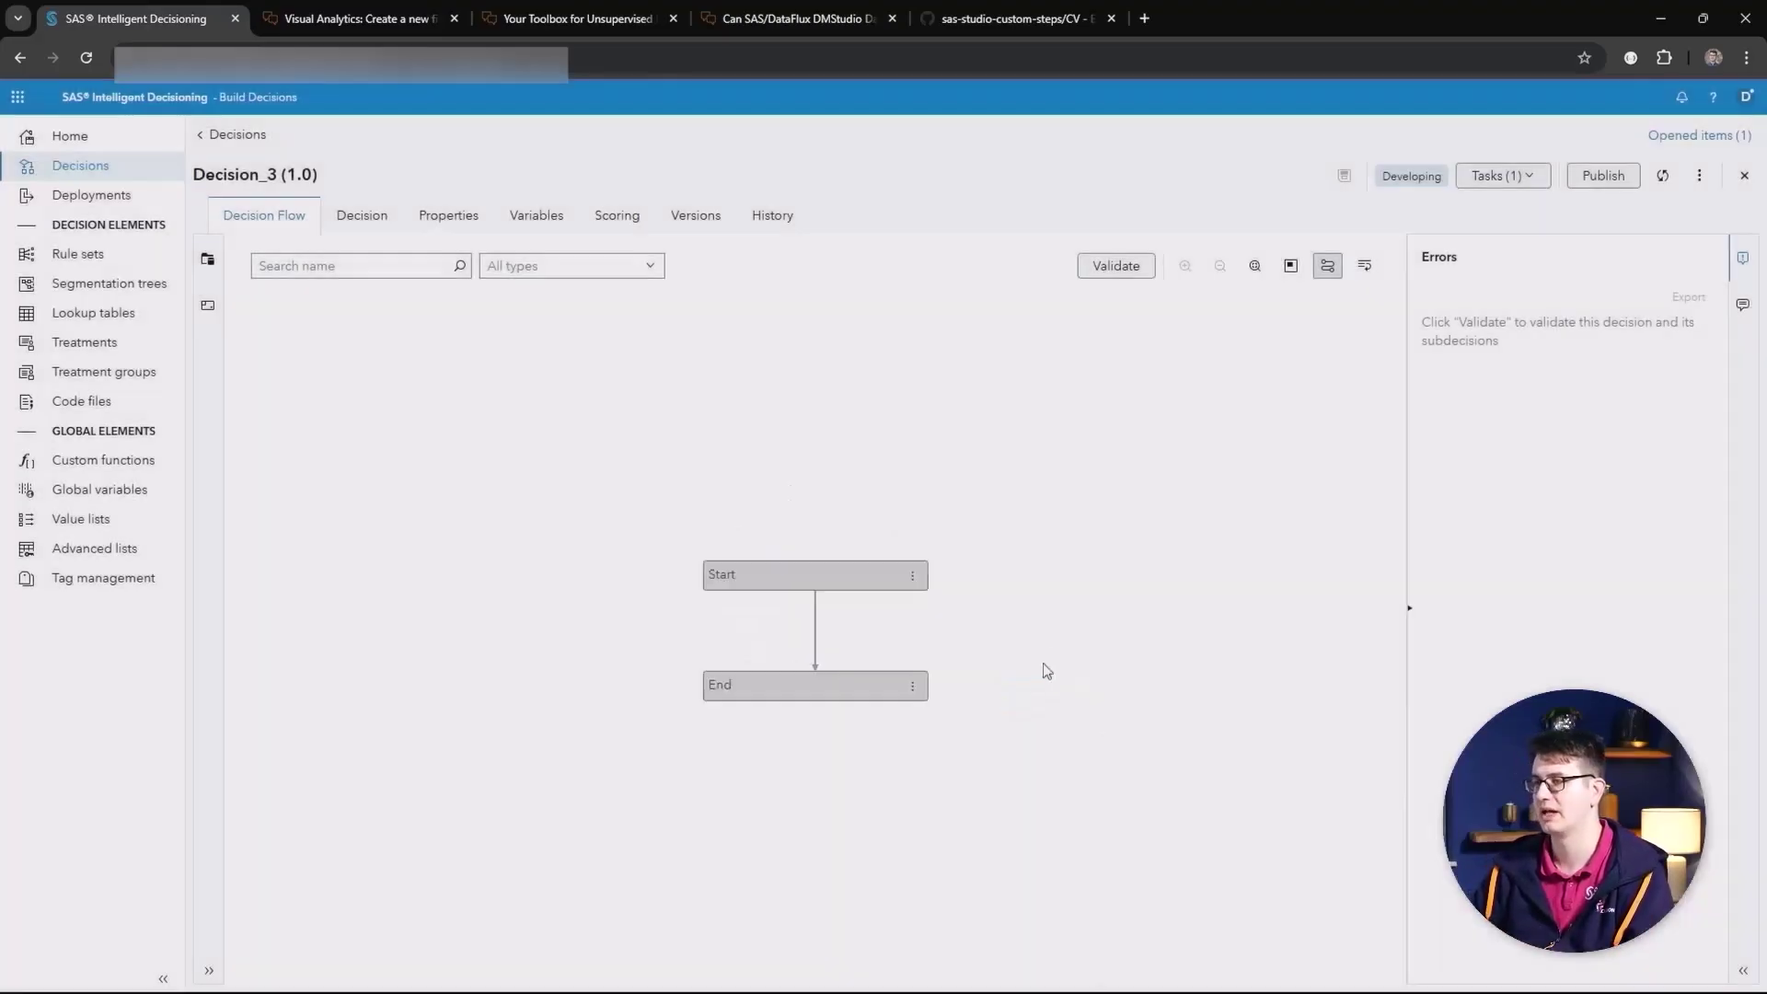
left_click(16, 99)
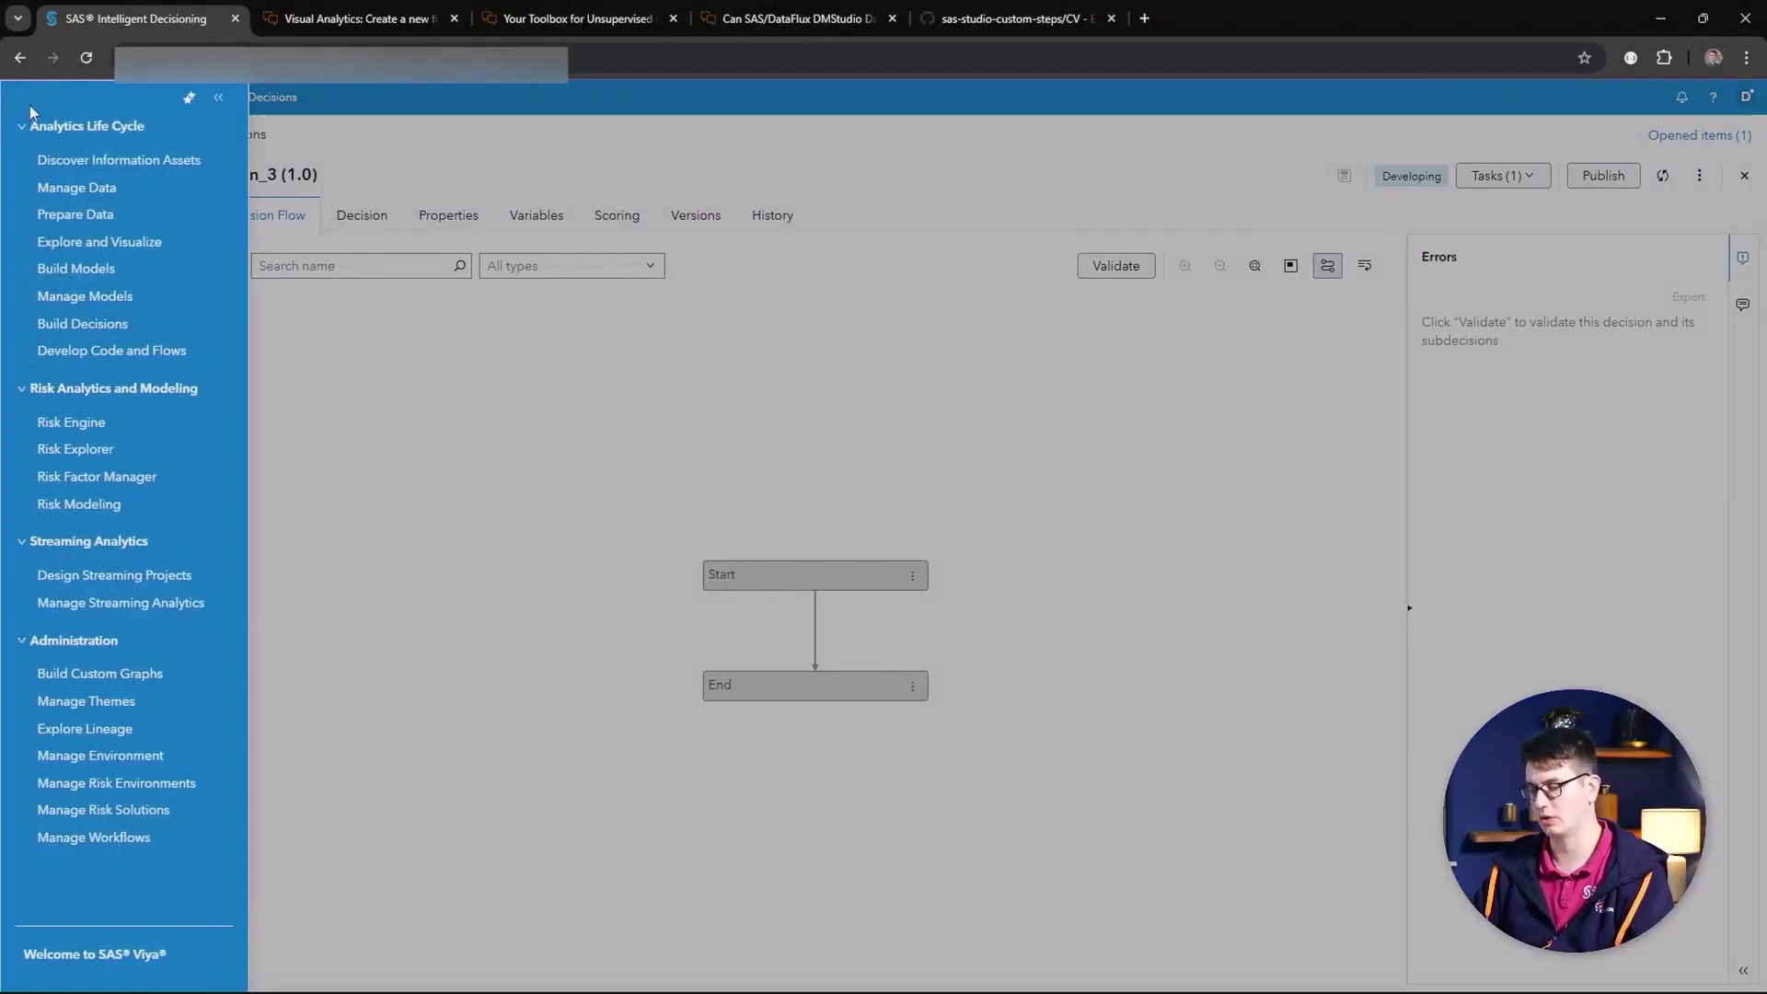
- In Manage Workflows, widen the Modified By column and sort the definitions by it
left_click(71, 839)
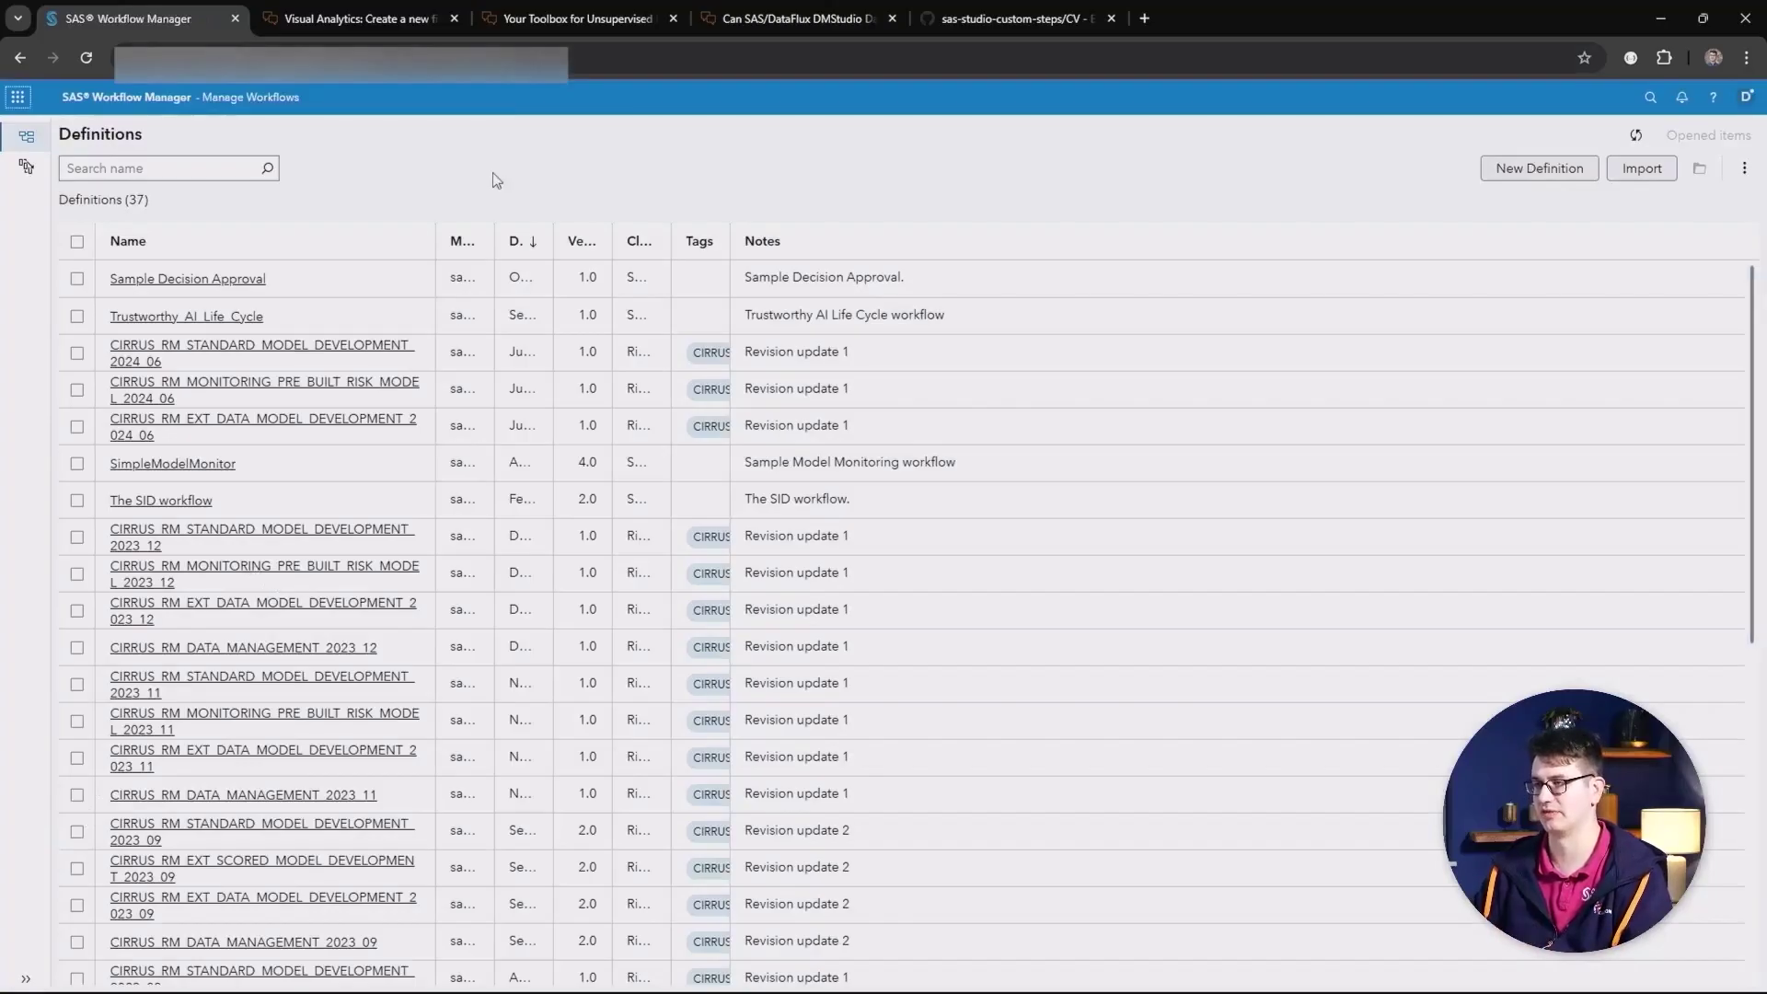
left_click_drag(494, 241, 706, 244)
left_click(604, 235)
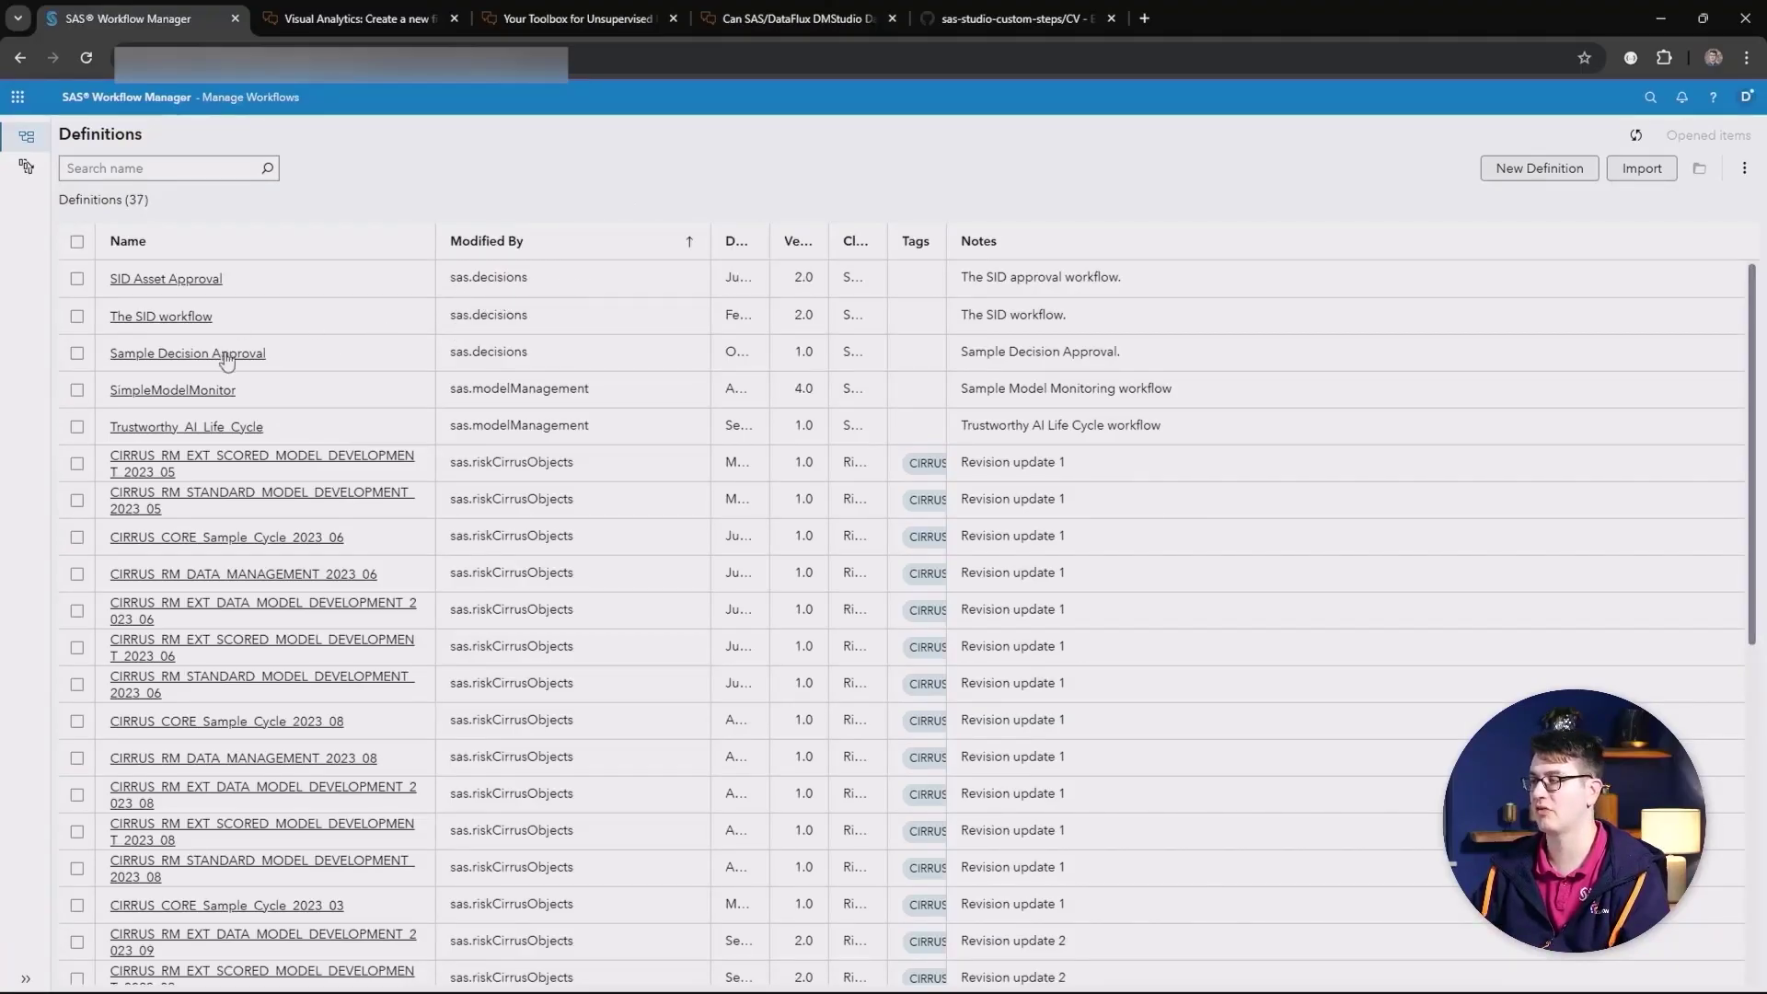
- Open the Sample Decision Approval definition and inspect its properties, client SAS Intelligent Decisioning
left_click(166, 354)
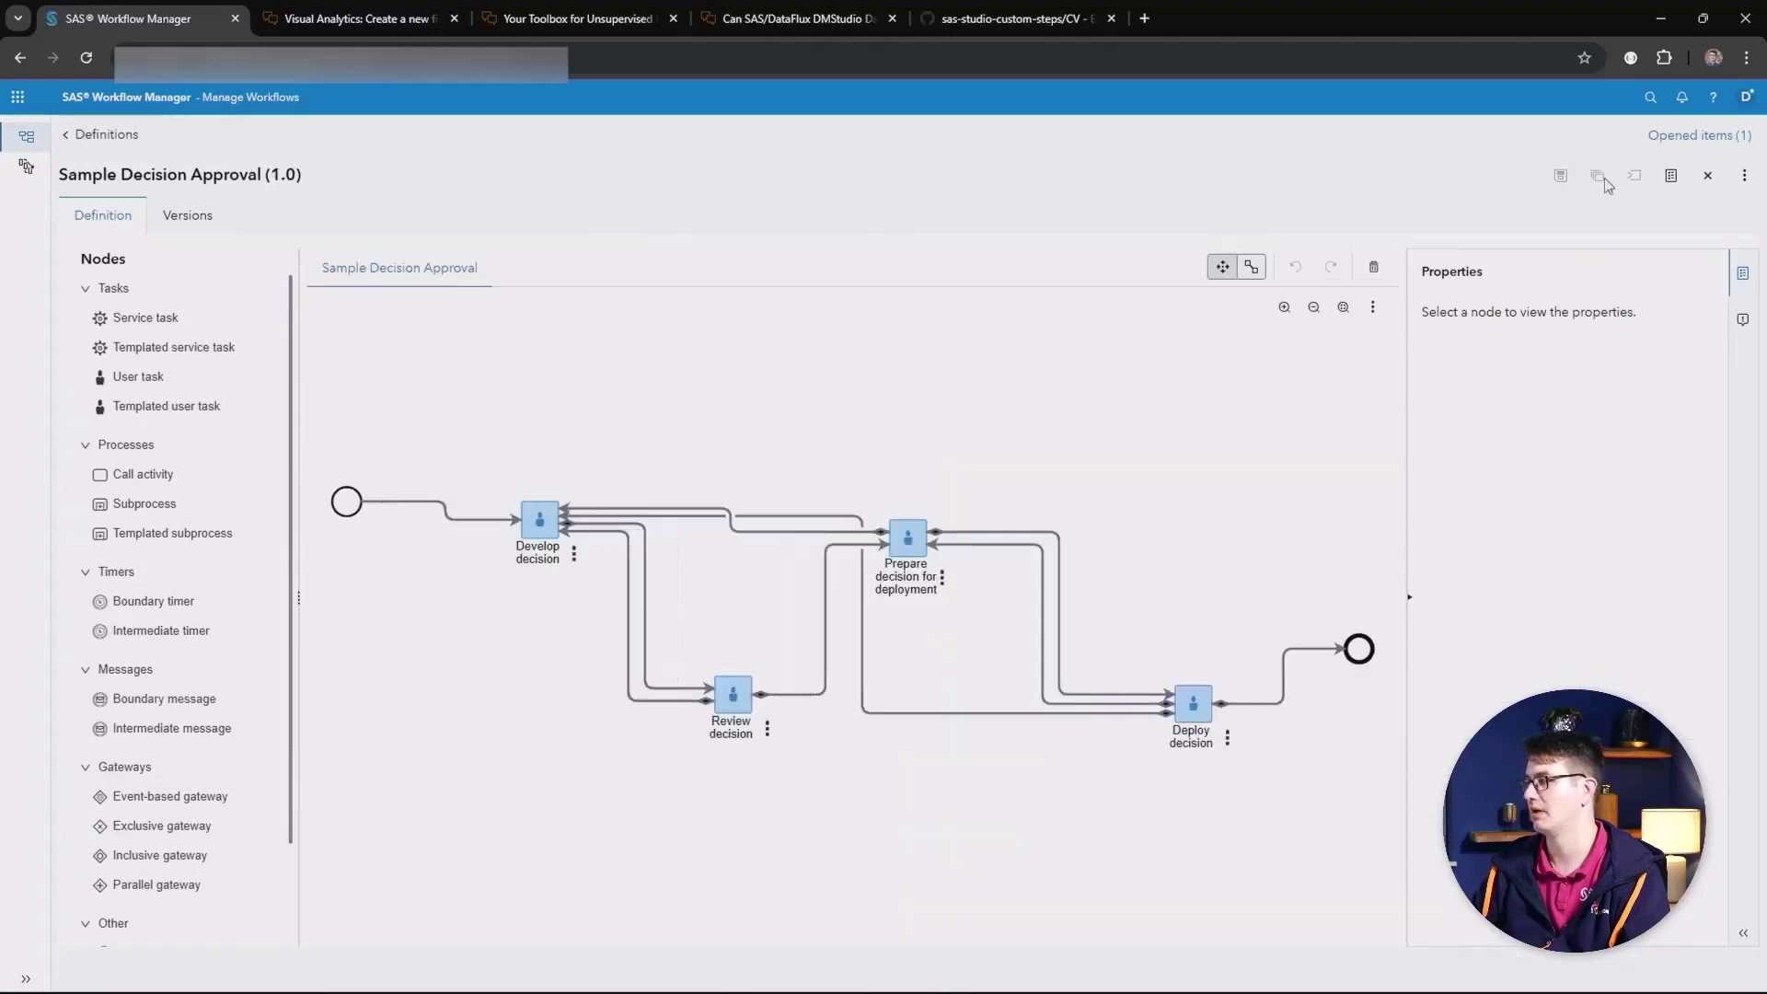
left_click(1670, 175)
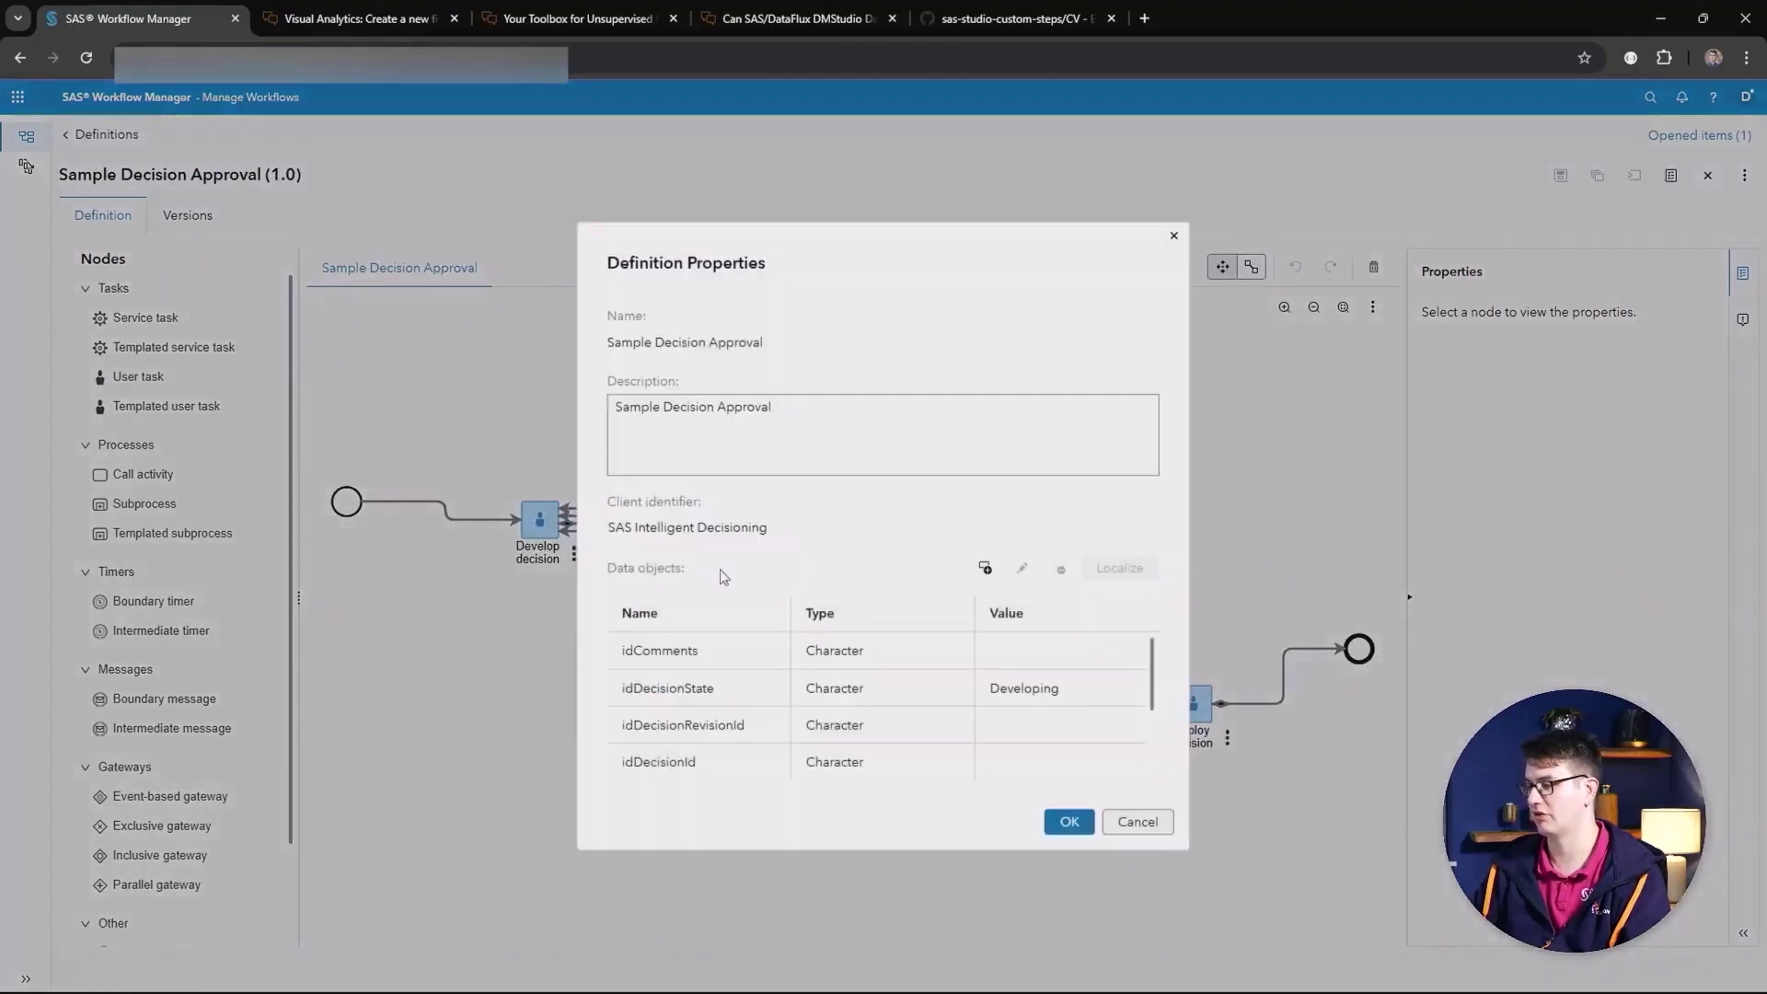
left_click_drag(609, 527, 818, 533)
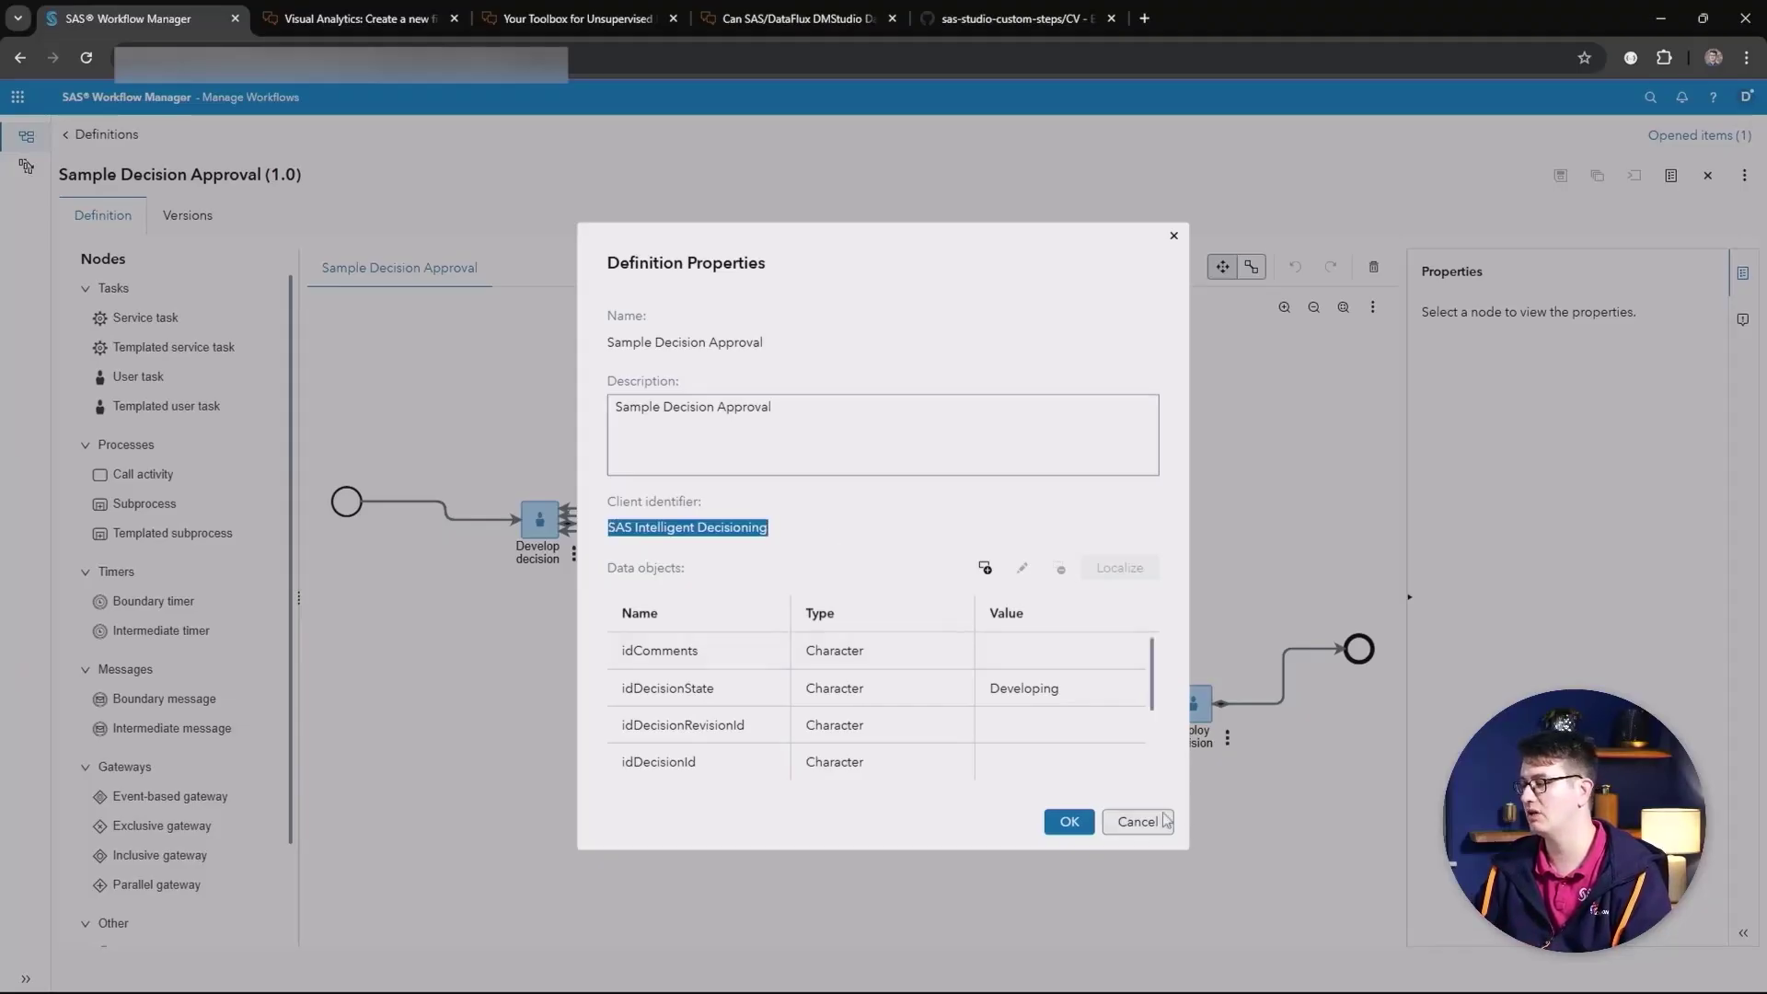
left_click(1138, 822)
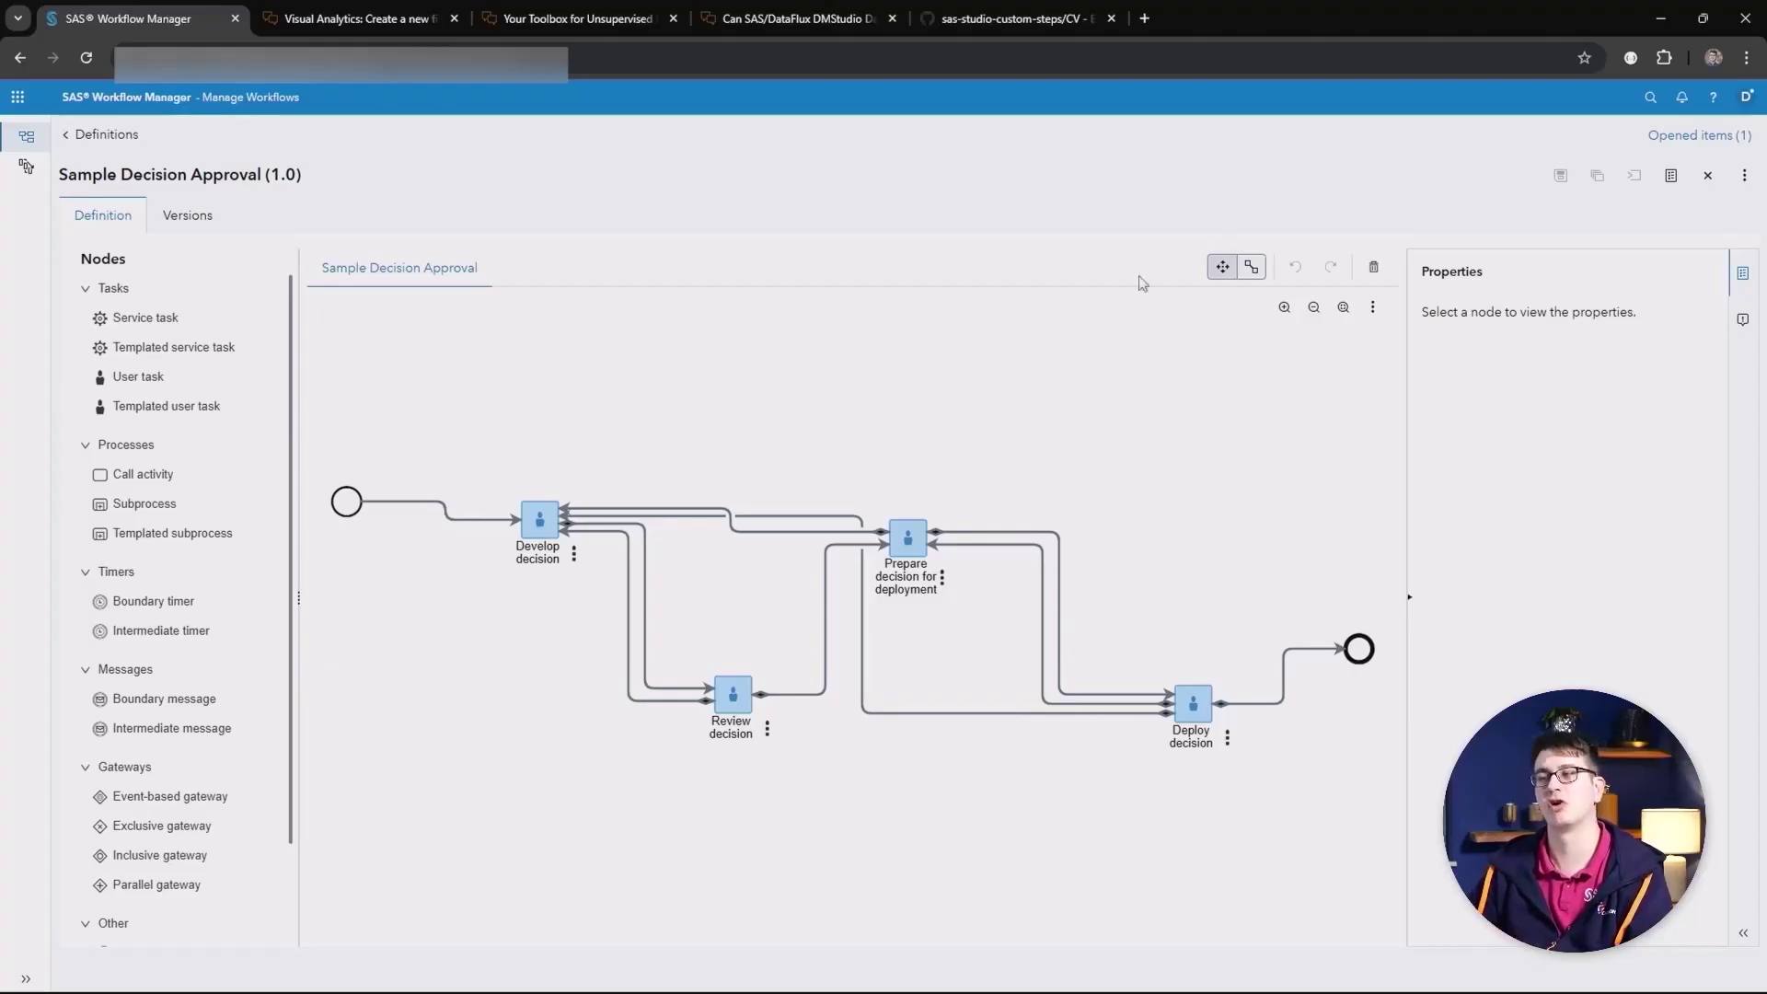
left_click(20, 98)
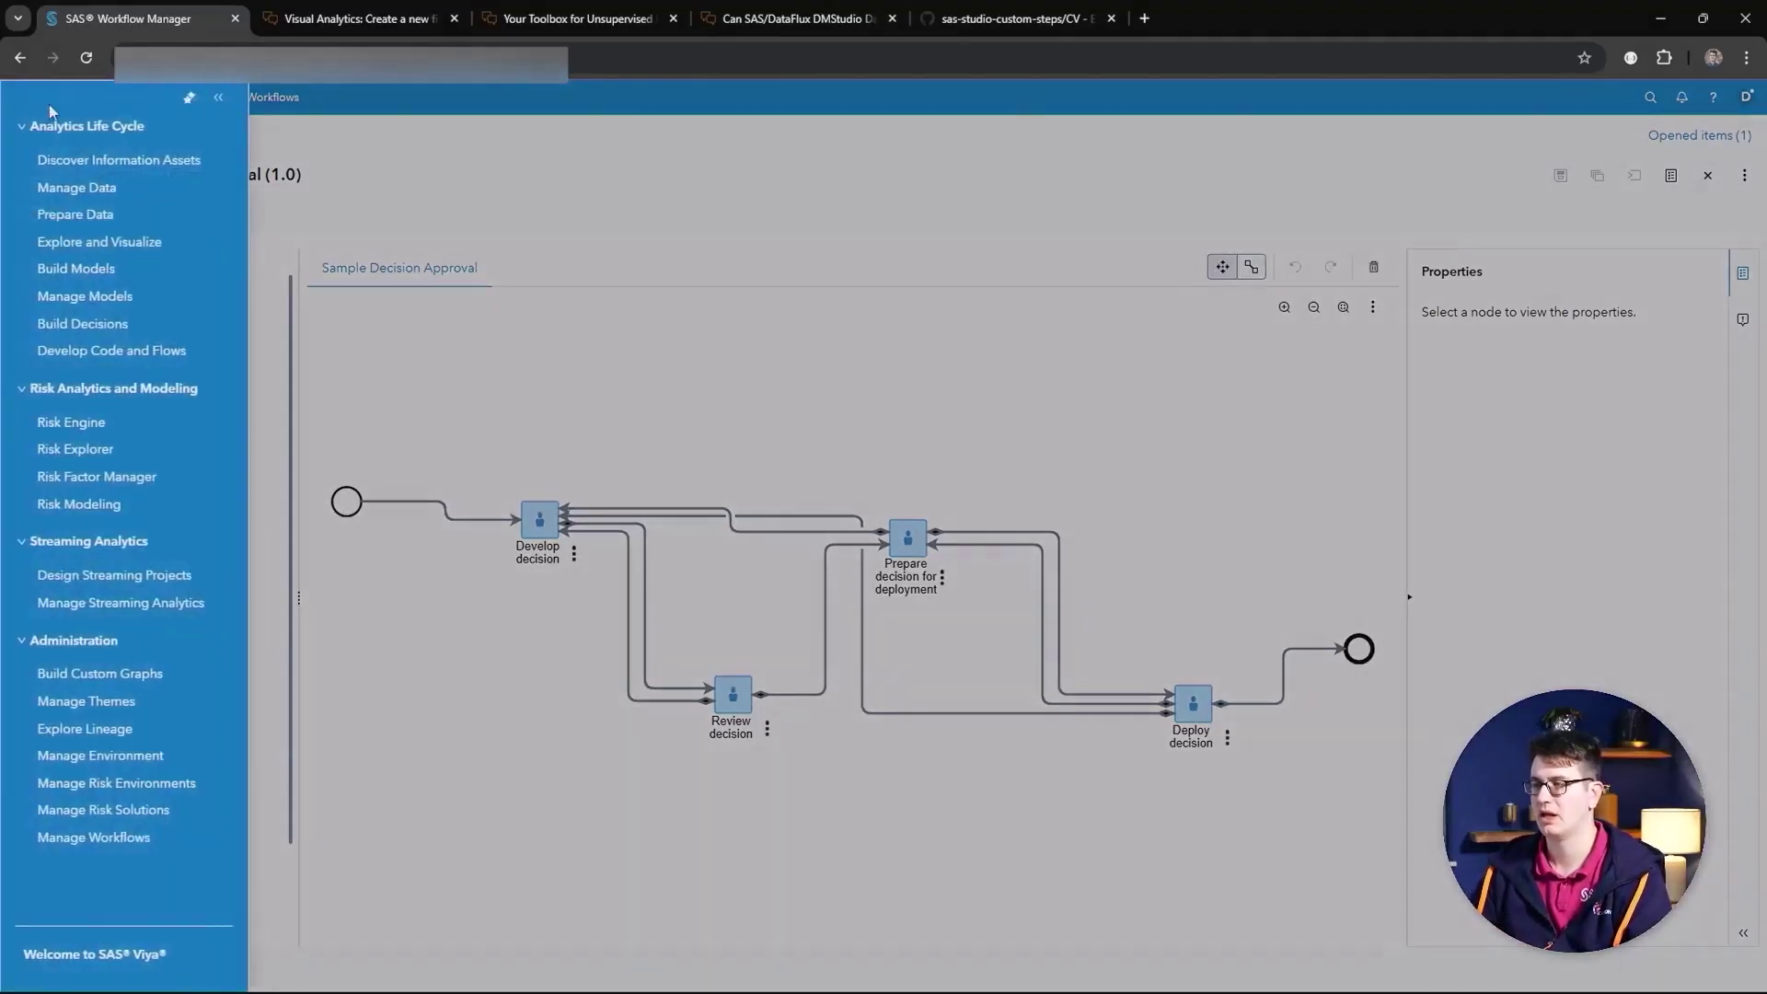
- Inspect the Gradient Boosting step's output options and the Confidence Intervals Statistical Power step
left_click(57, 352)
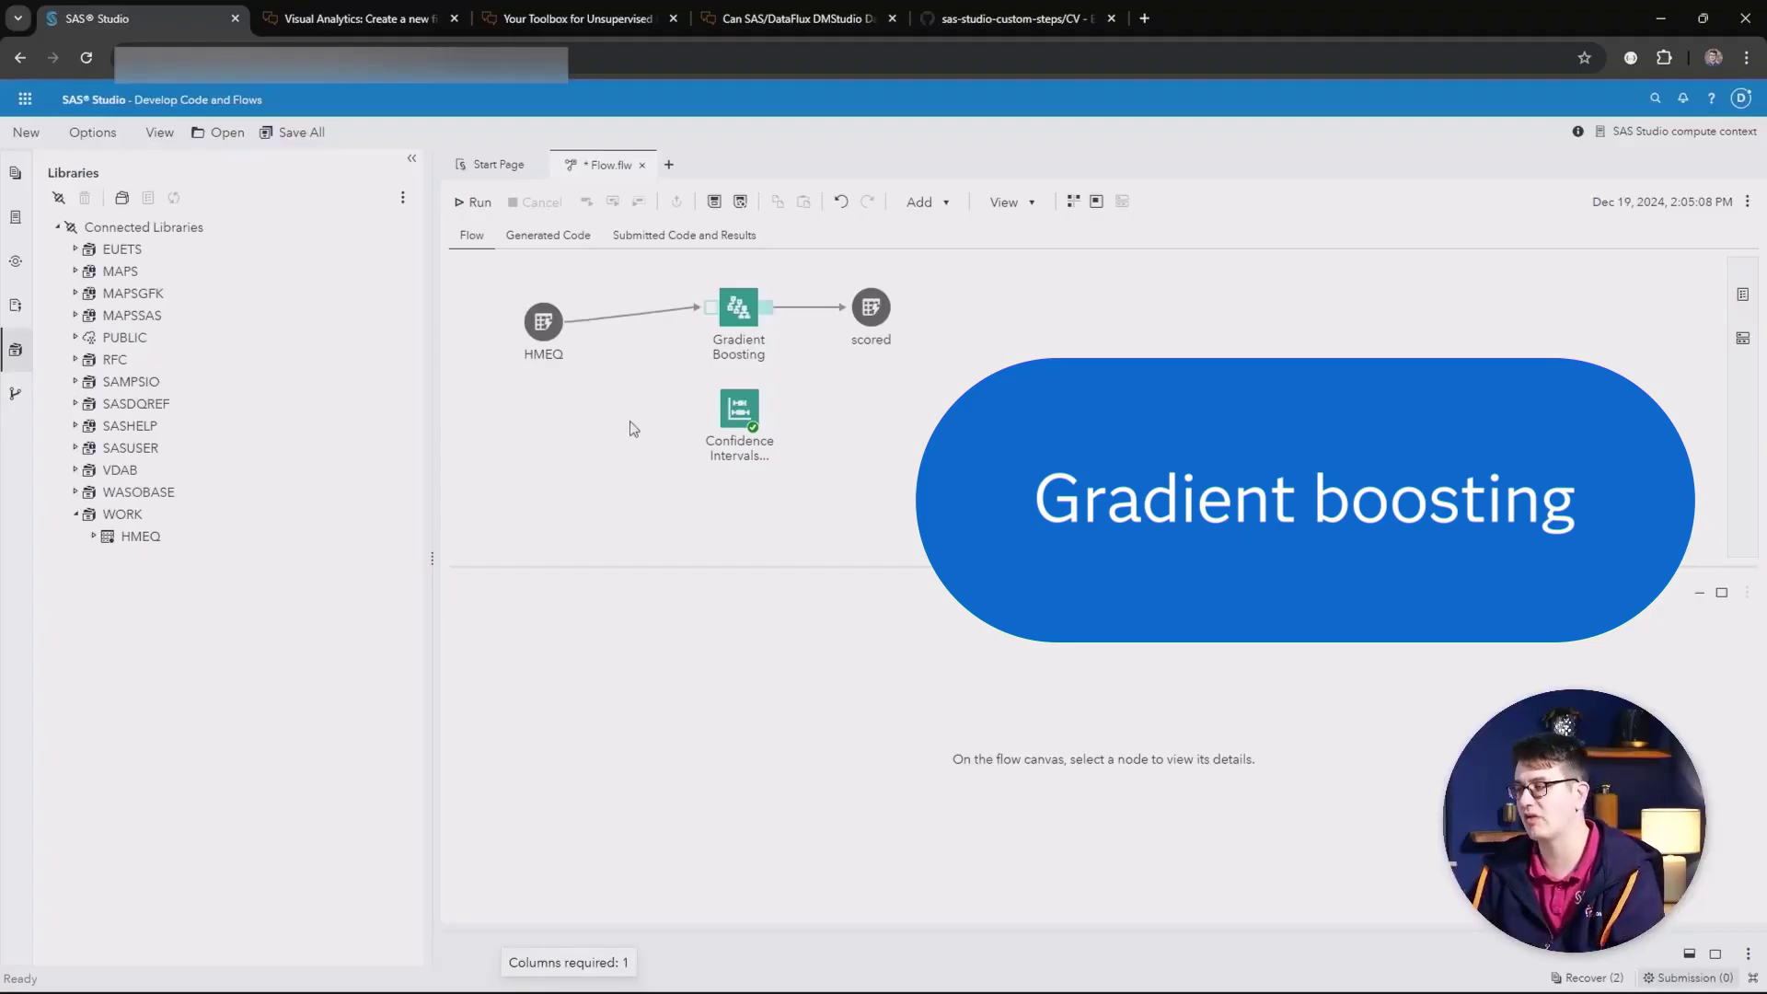
left_click(740, 310)
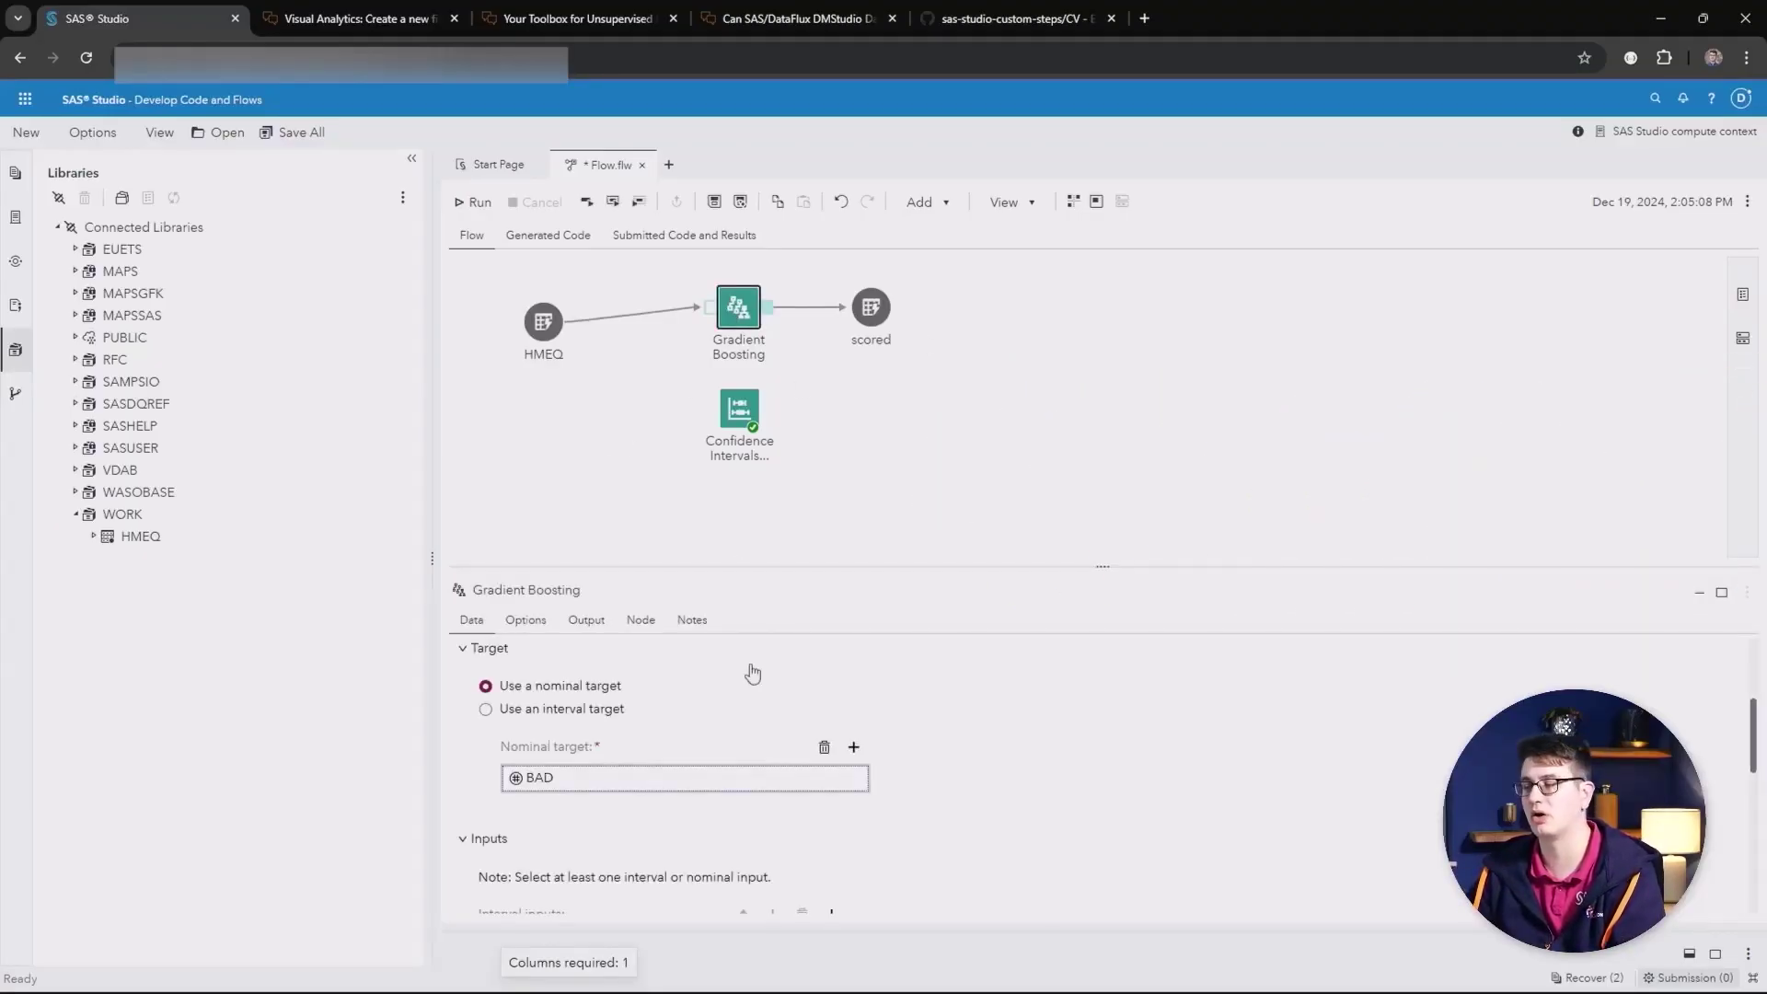
left_click(586, 619)
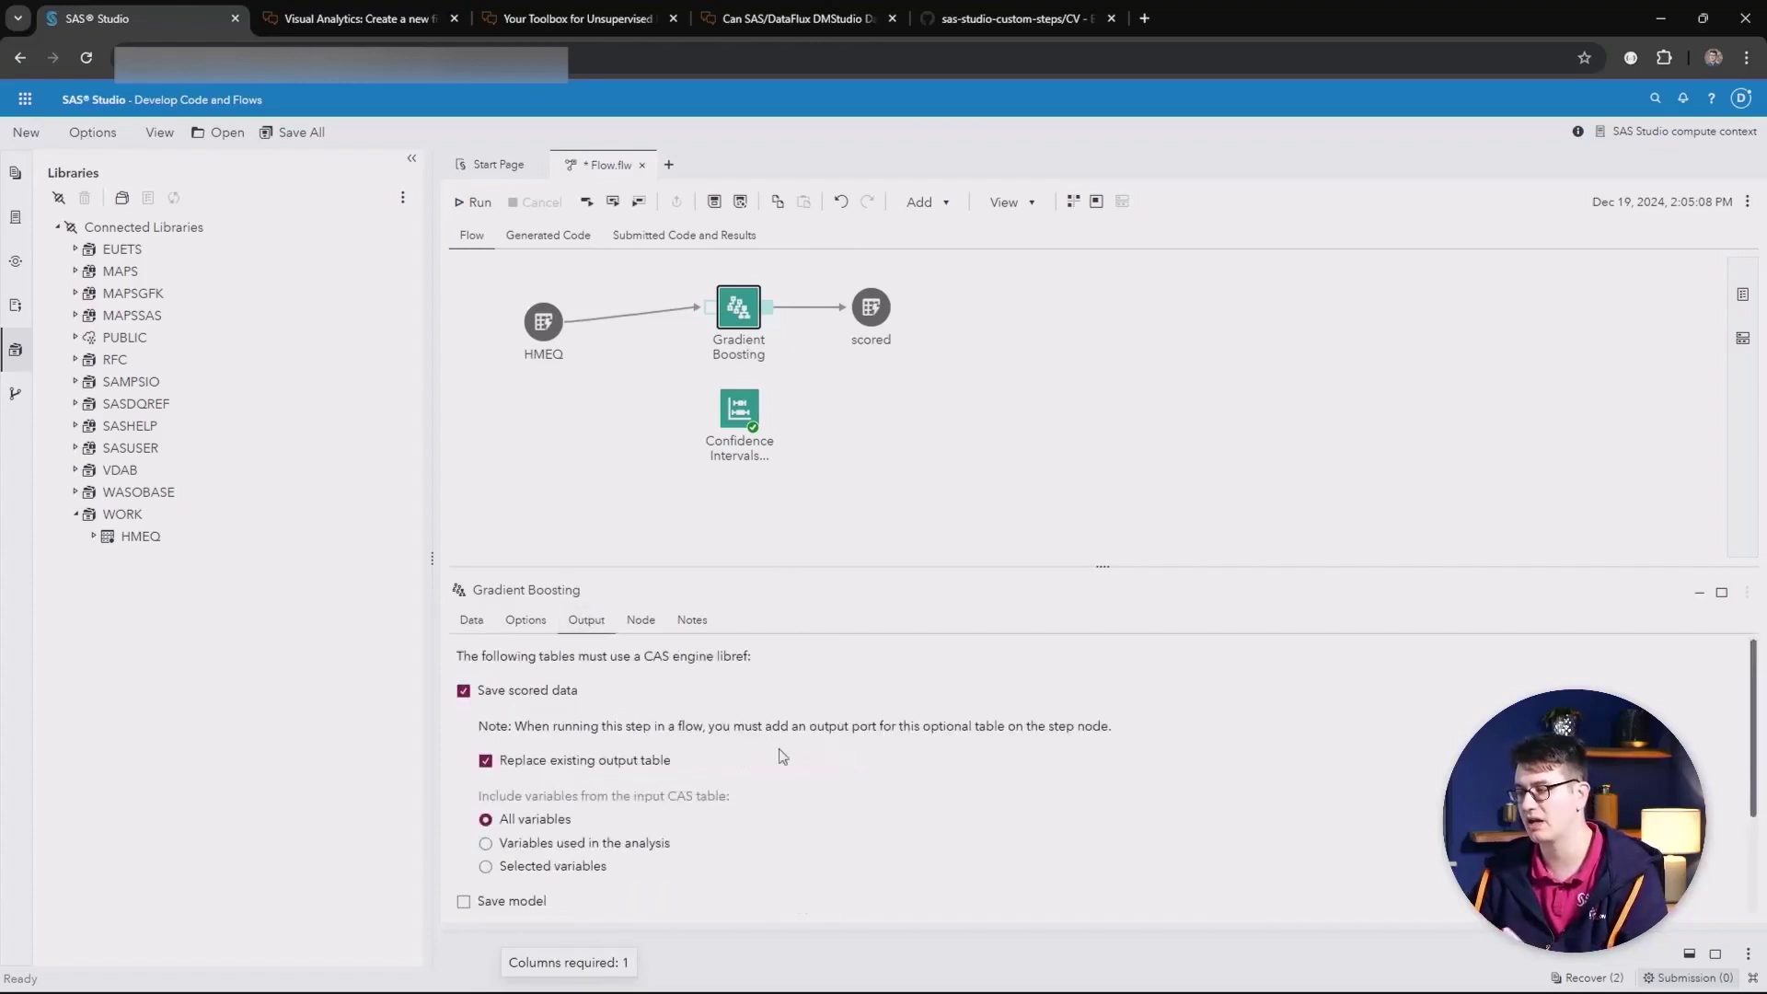
scroll(779, 750, "down", 2)
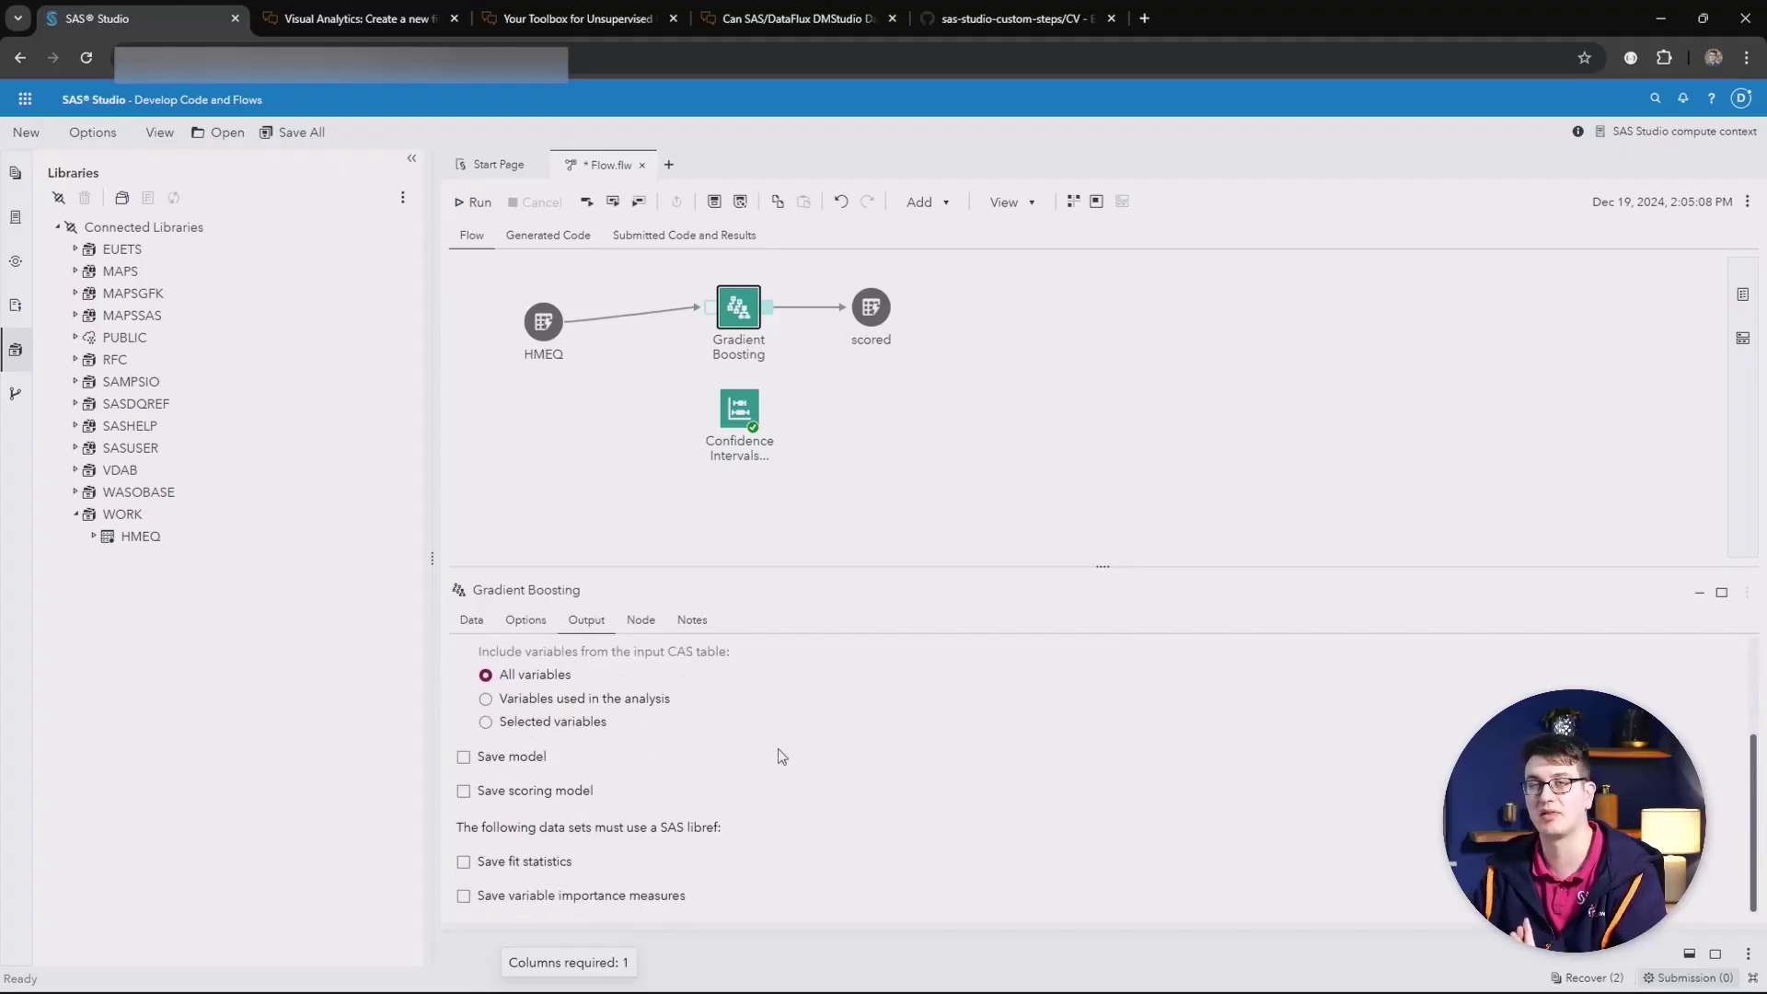
left_click(743, 419)
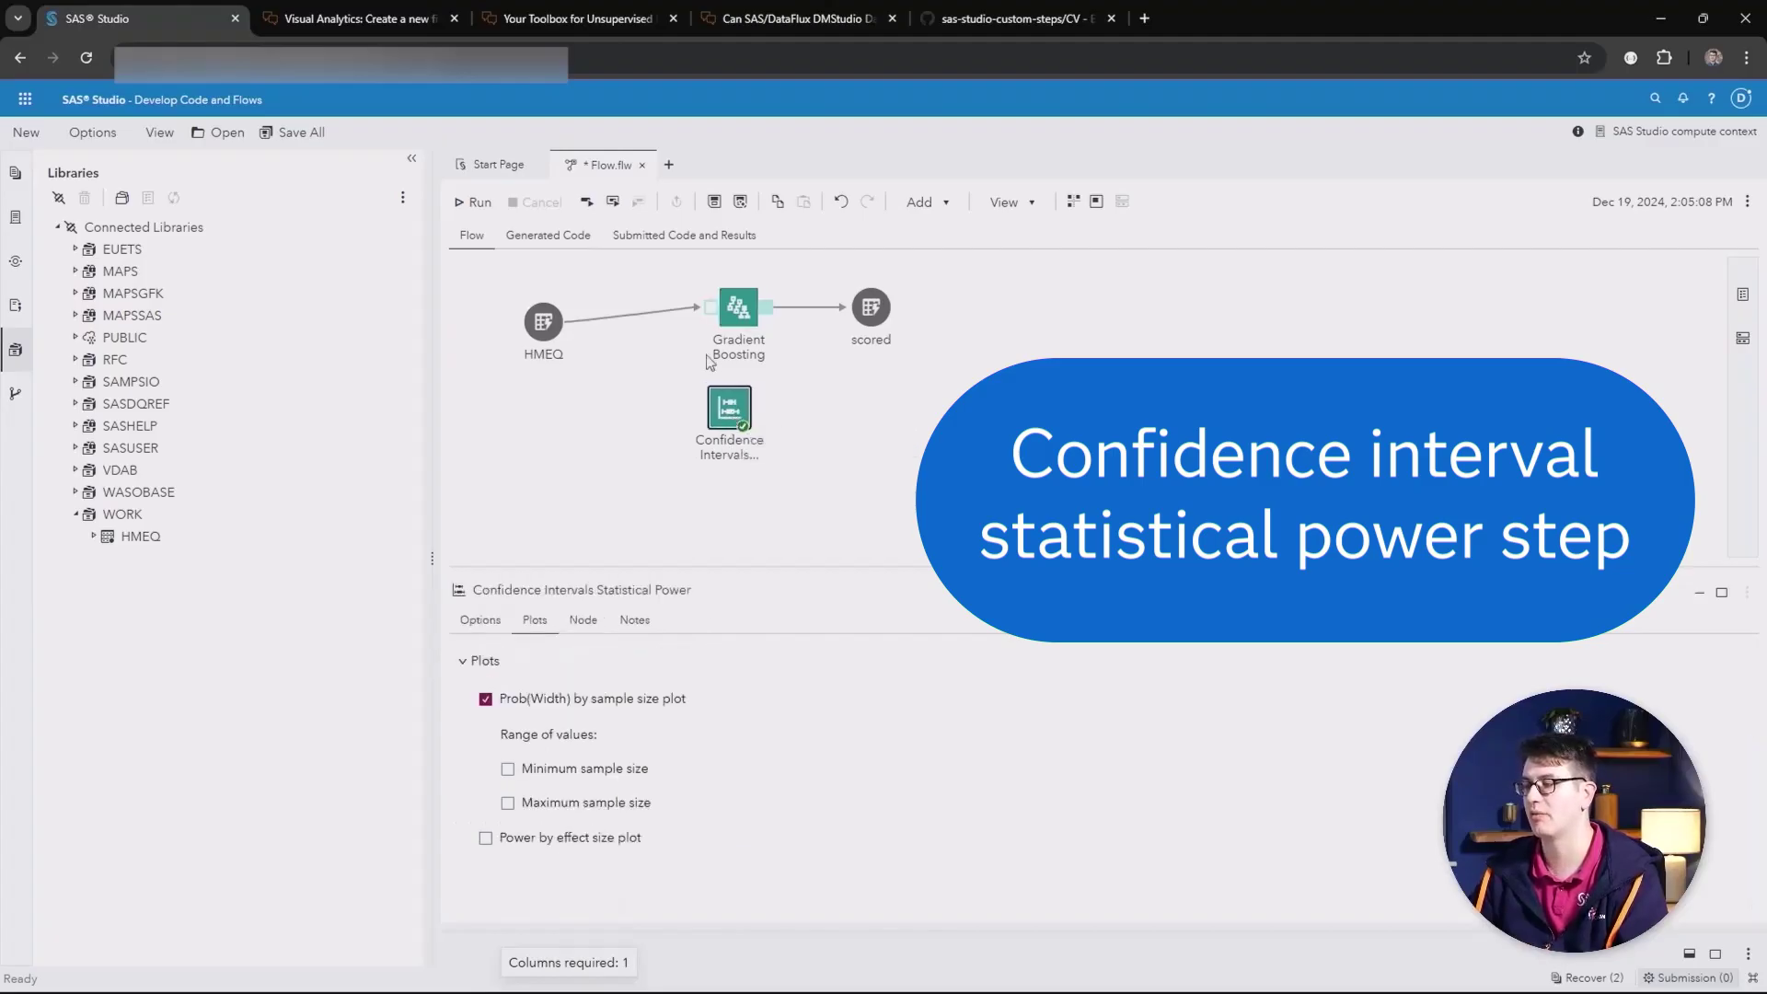
- Browse the submitted results' Confidence Interval for Mean output: alpha 0.05, half-width 0.5, sample size 10
left_click(644, 237)
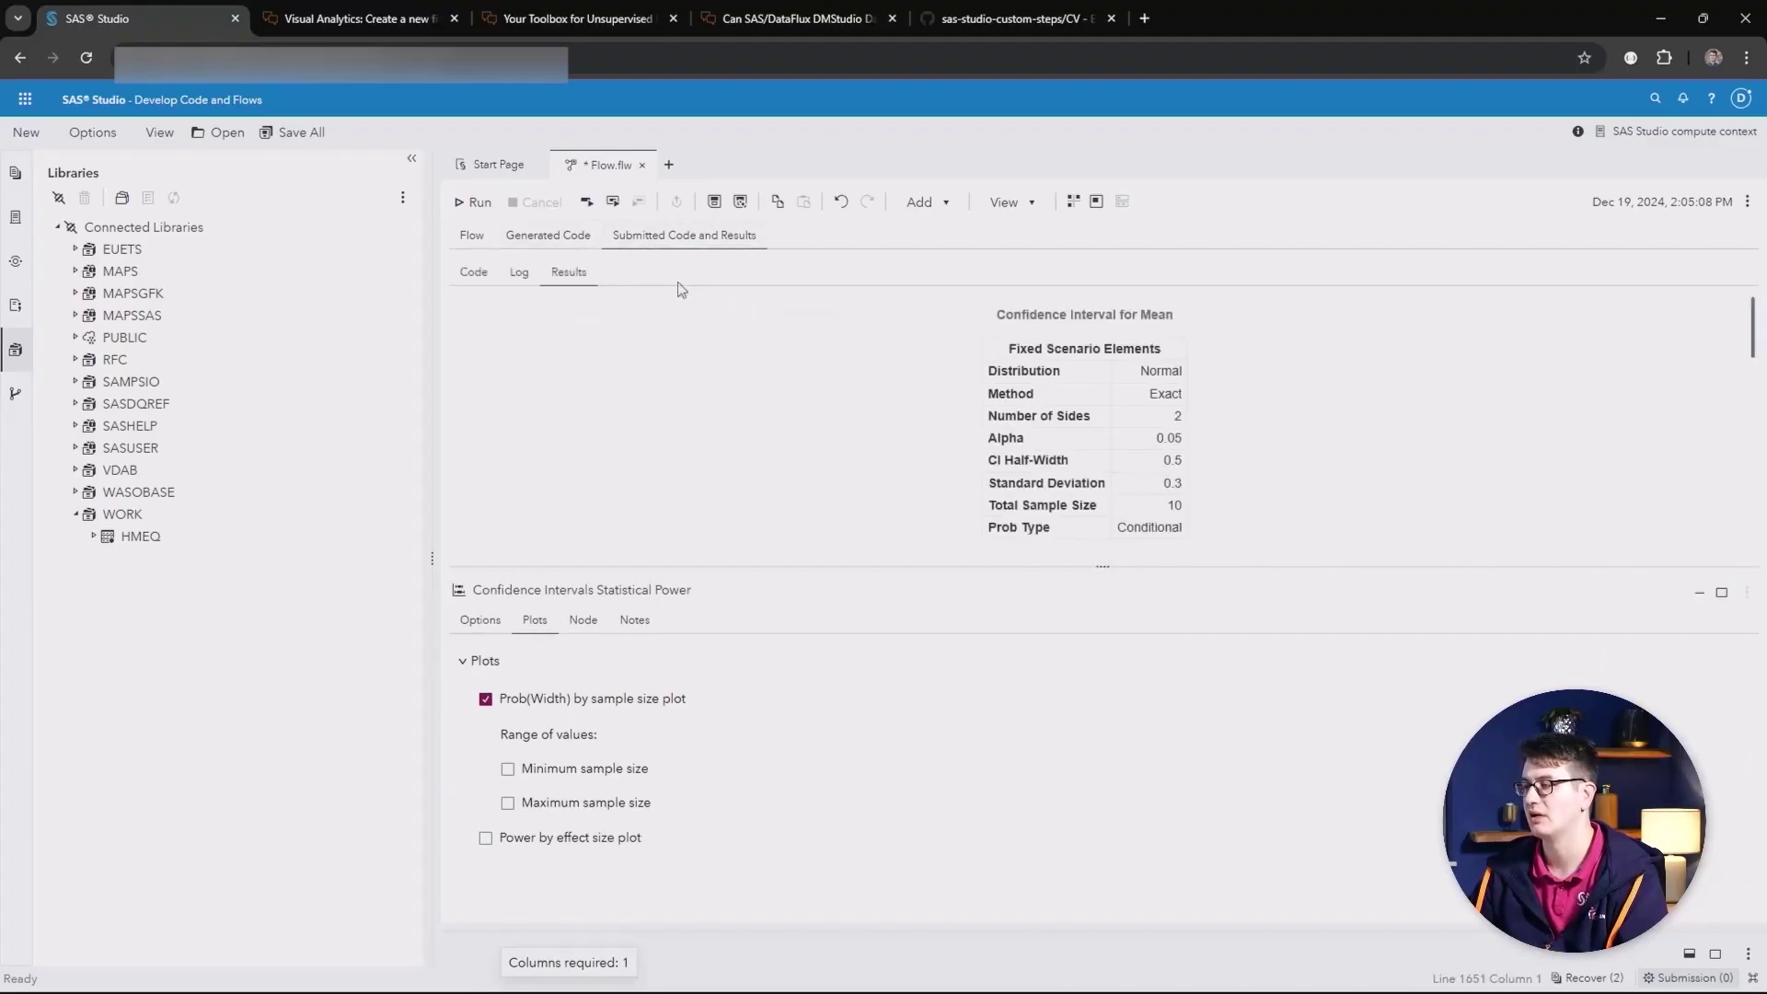
scroll(751, 414, "down", 5)
scroll(749, 403, "down", 4)
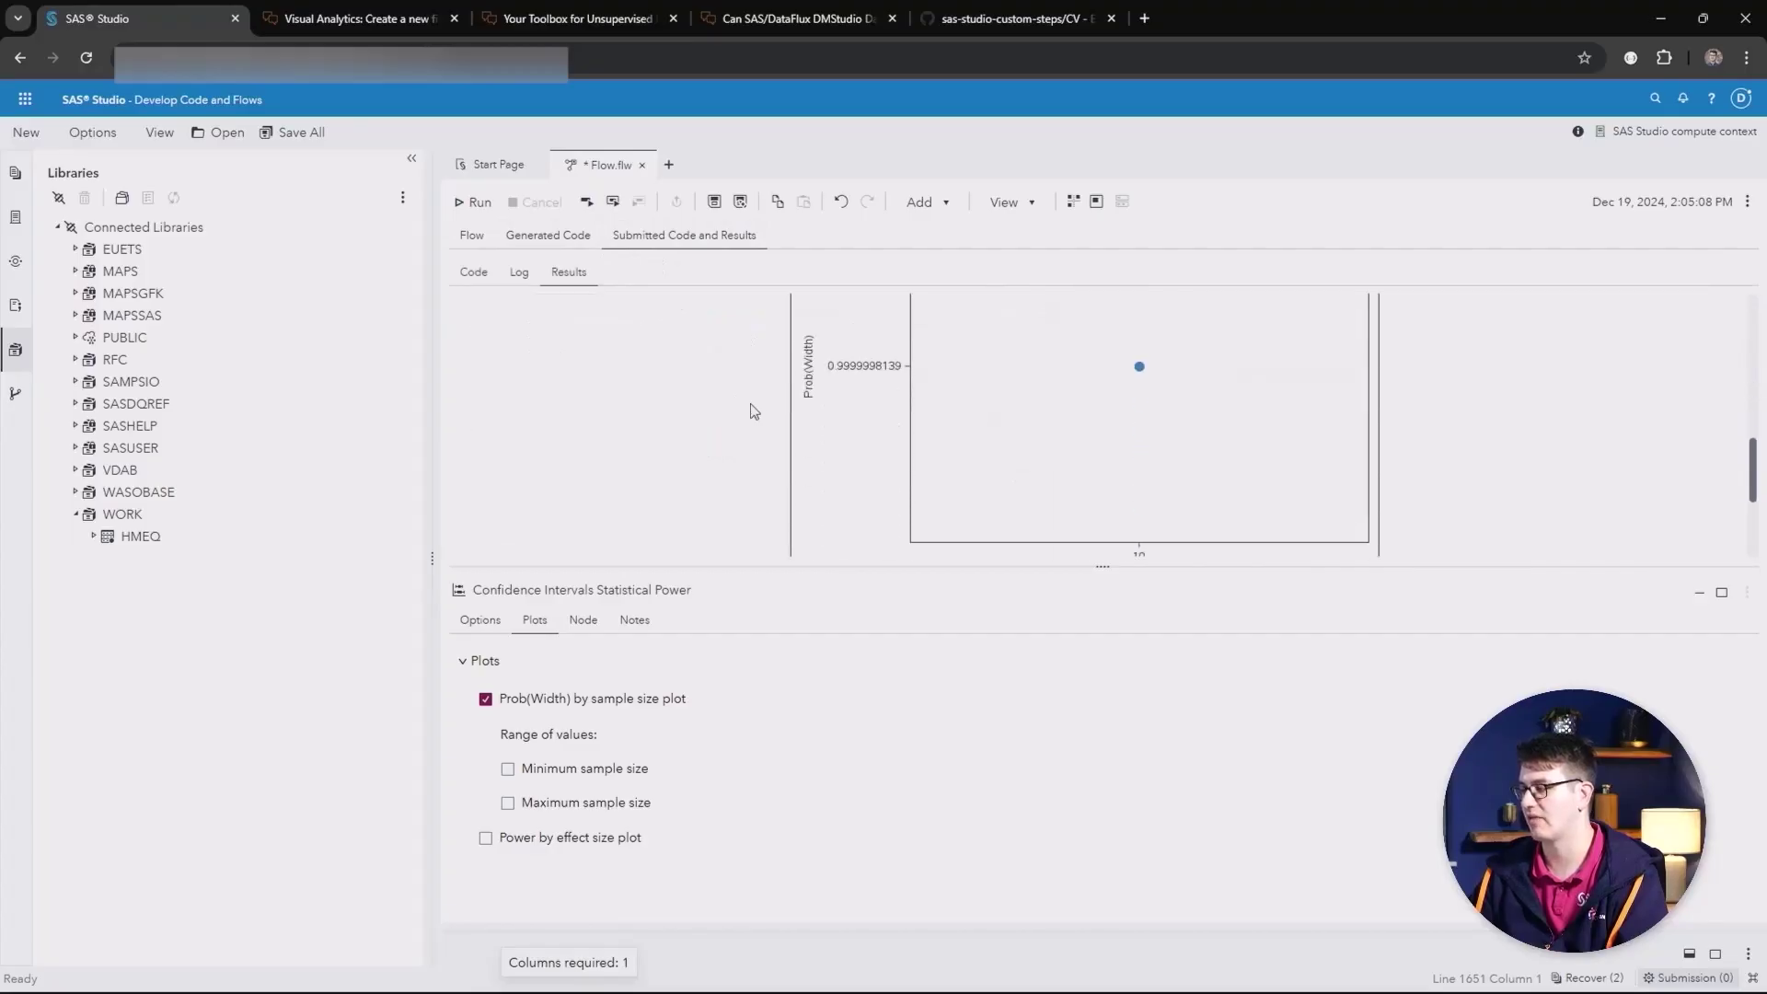
scroll(749, 404, "up", 10)
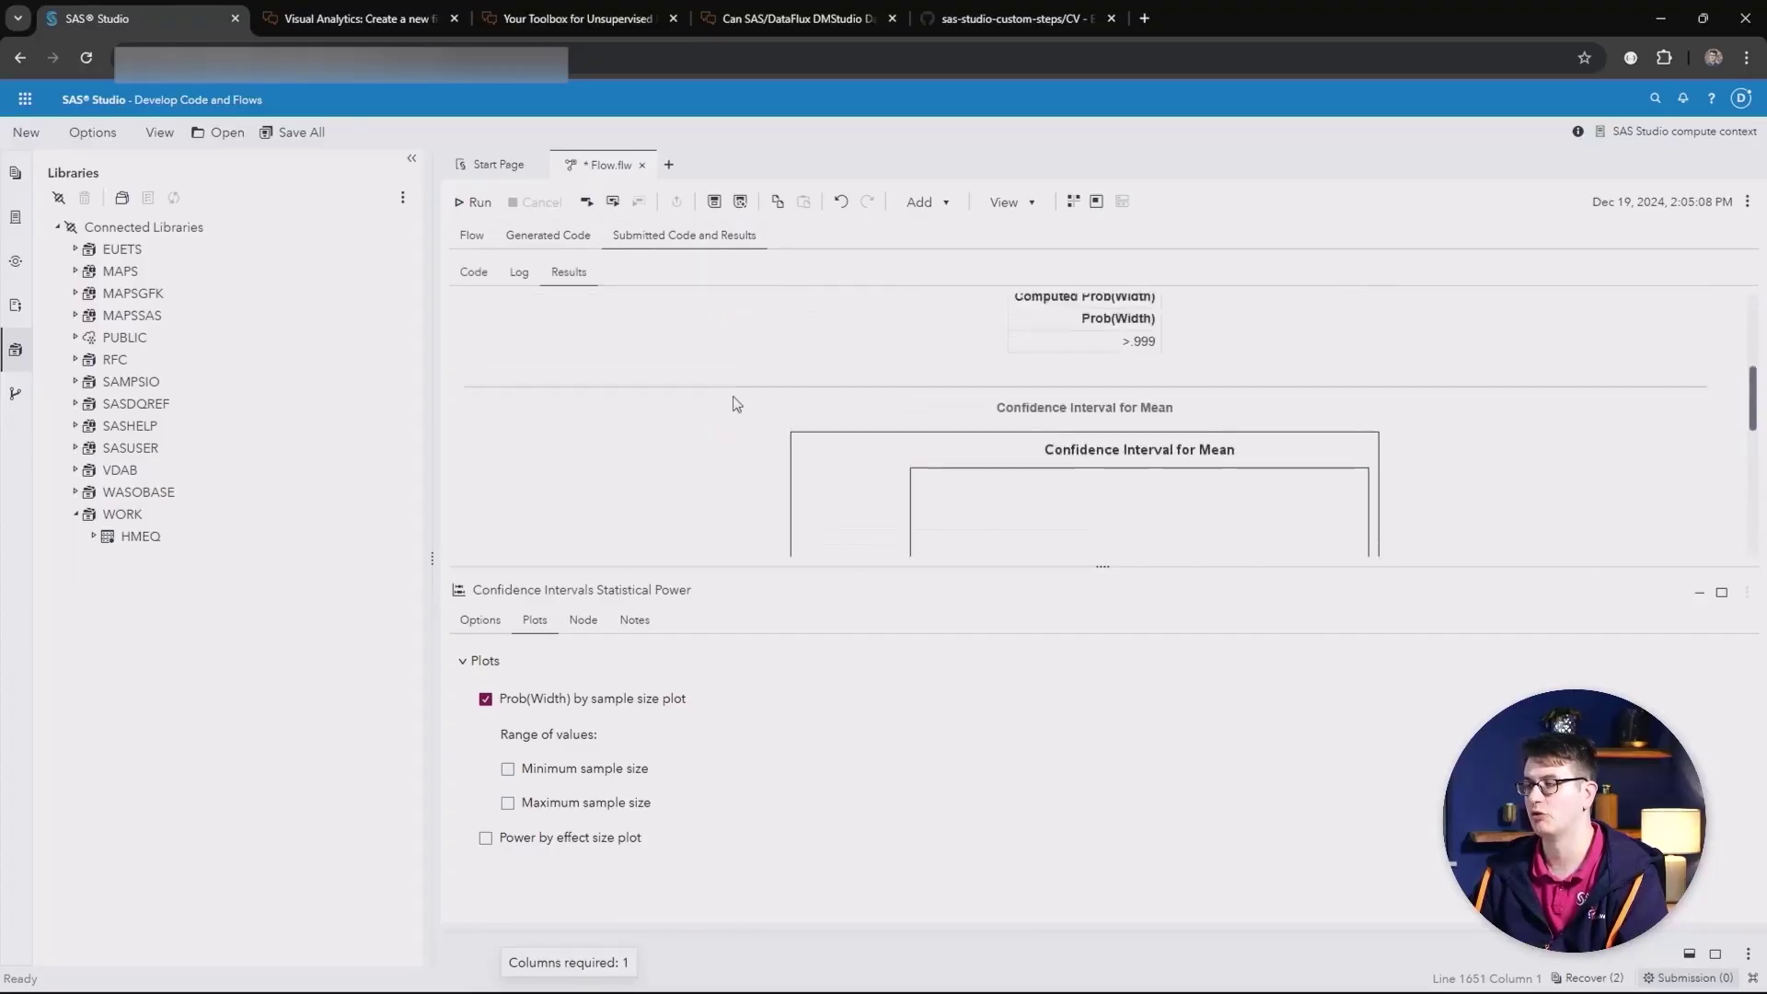